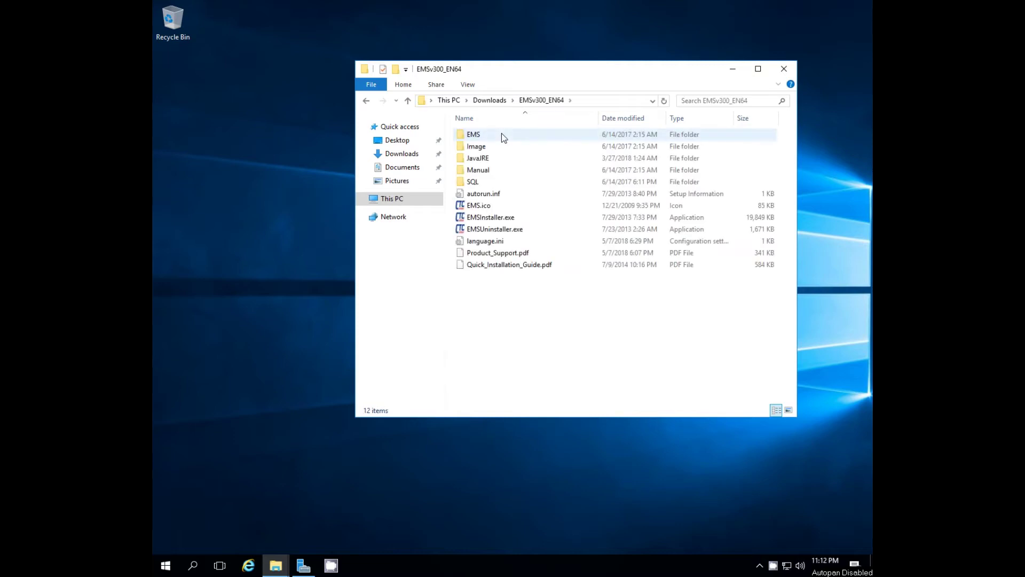
- Bring up the context menu for EMSInstaller.exe in the EMSv300_EN64 folder
right_click(492, 217)
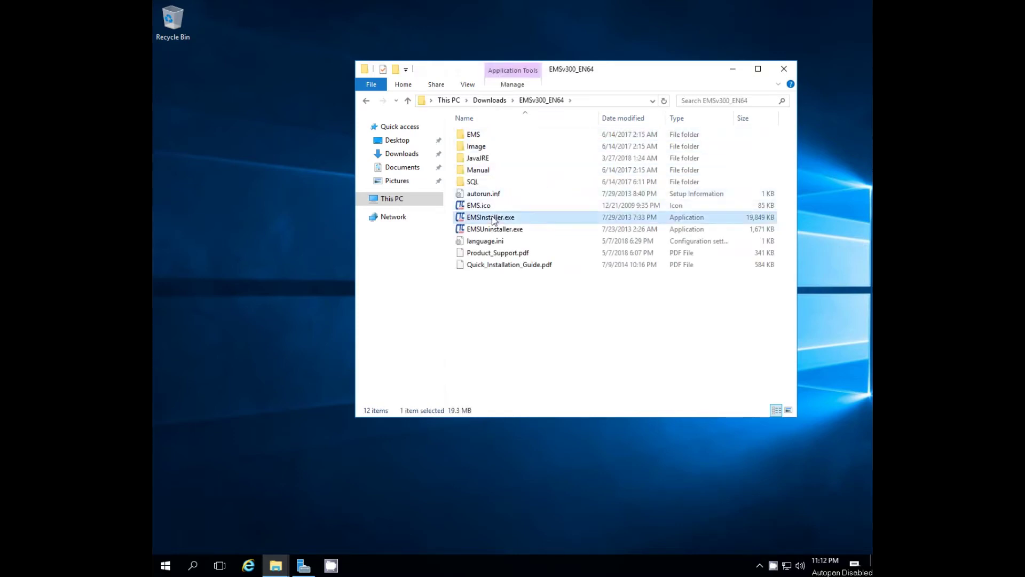
- Run the EMS installer as administrator and start the English SQL Server Express installation
click(530, 238)
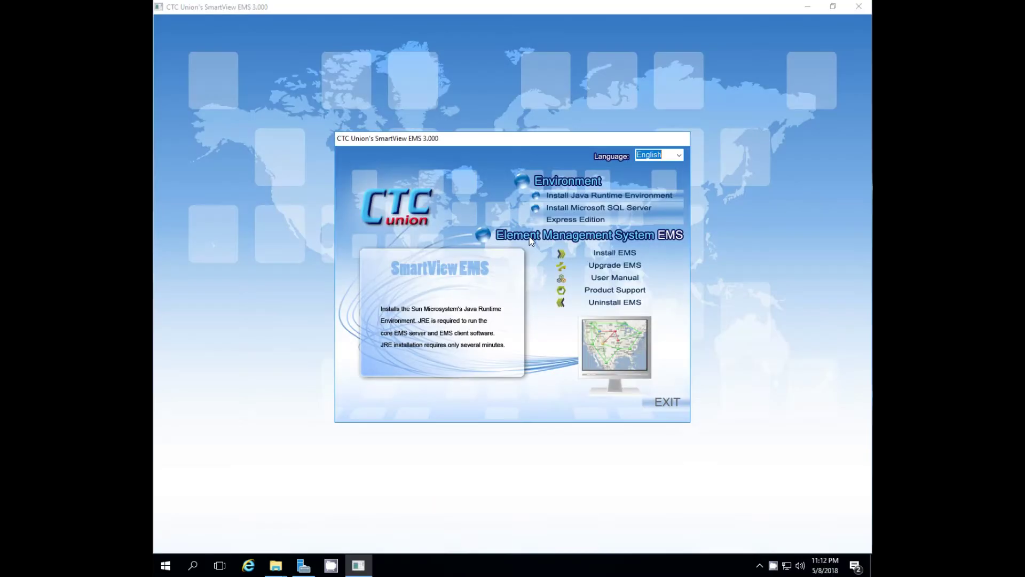
click(612, 214)
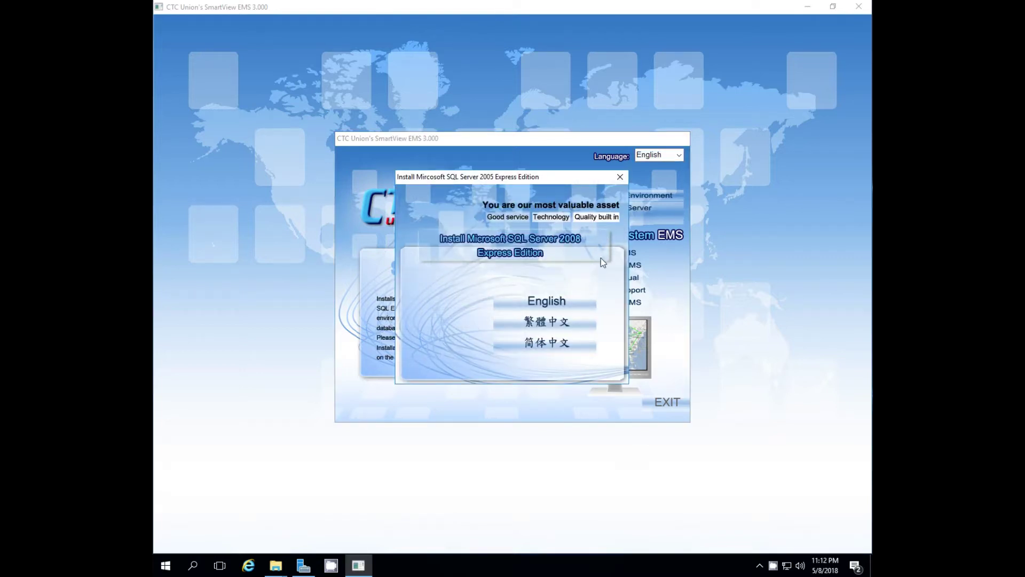
click(549, 304)
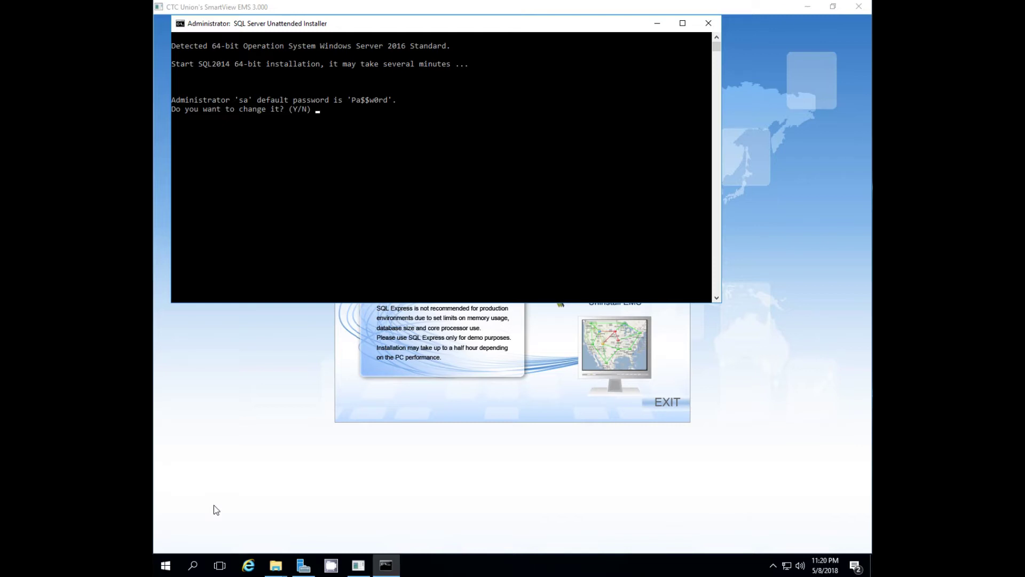
- Answer n to keep the default sa password and close the finished SQL installer console
text(n)
key(Return)
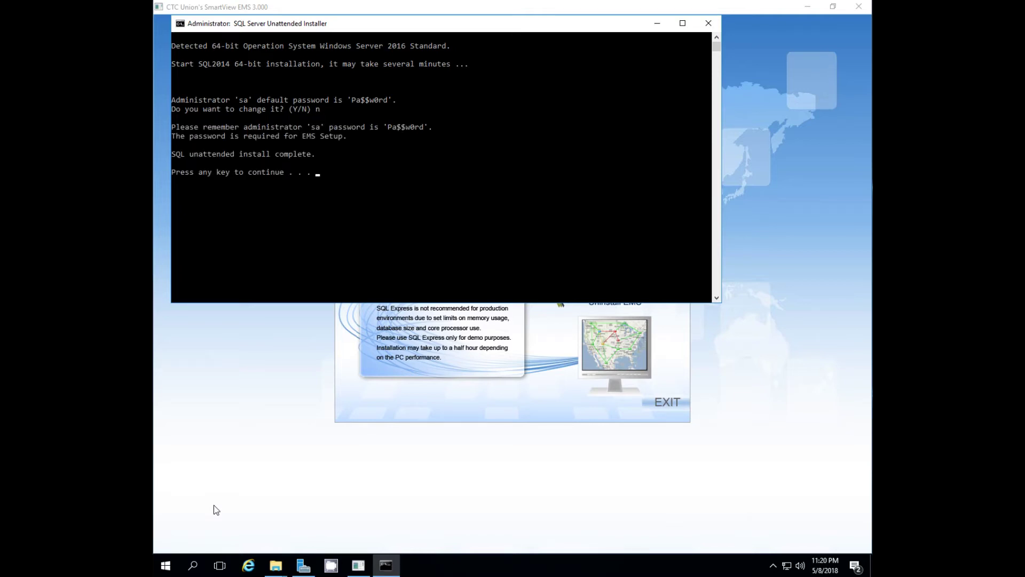
key(Return)
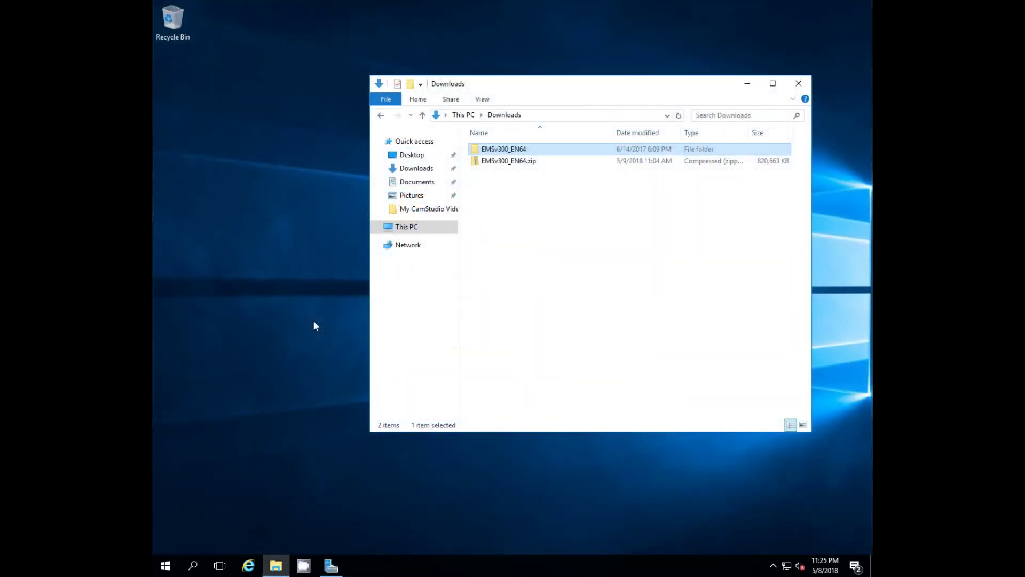
- Relaunch EMSInstaller.exe as administrator and choose Install EMS
double_click(518, 151)
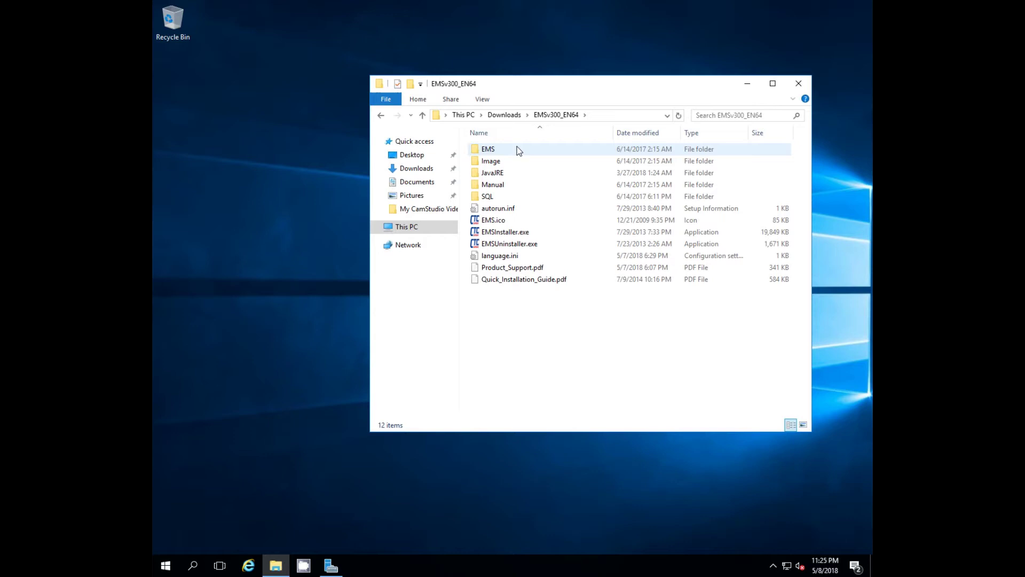
right_click(487, 235)
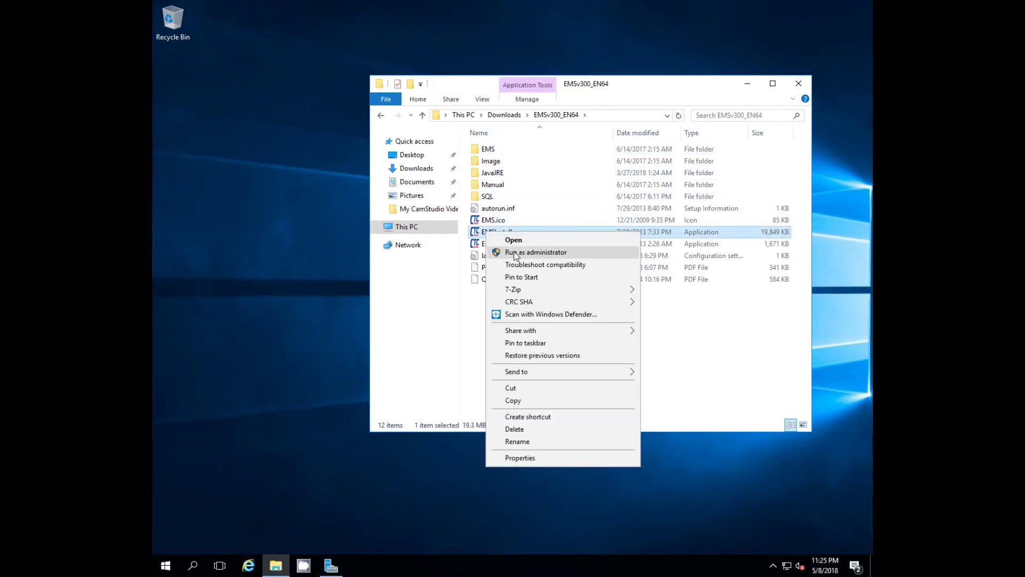
click(514, 251)
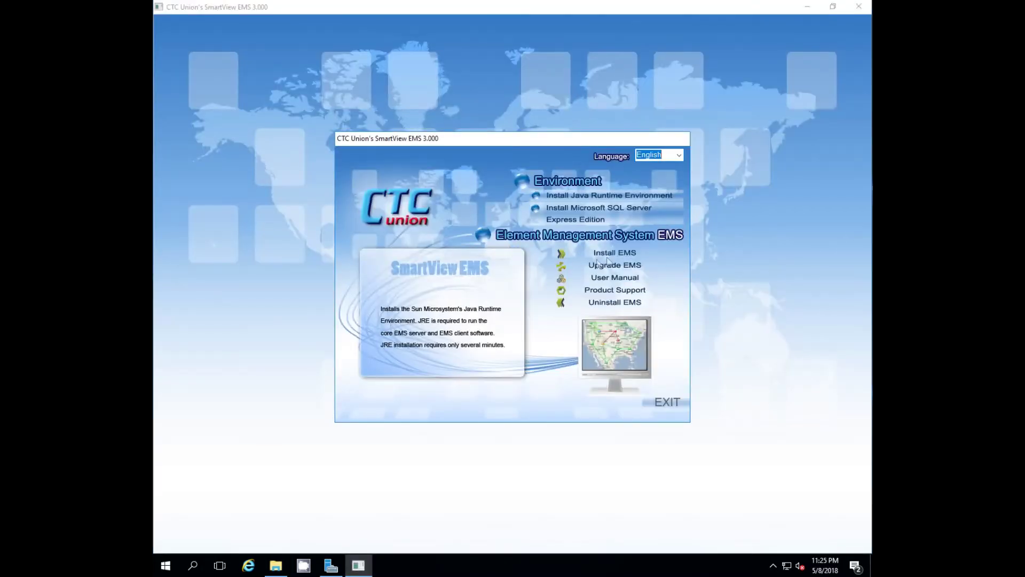
click(613, 252)
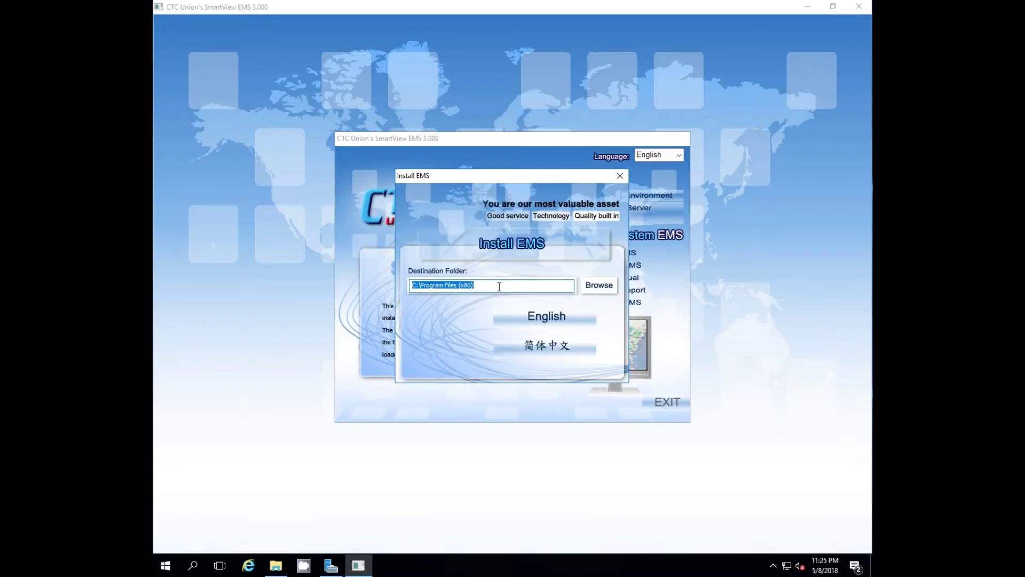
- Set the EMS destination folder to C:\Program Files and dismiss the invalid-directory warning
click(594, 286)
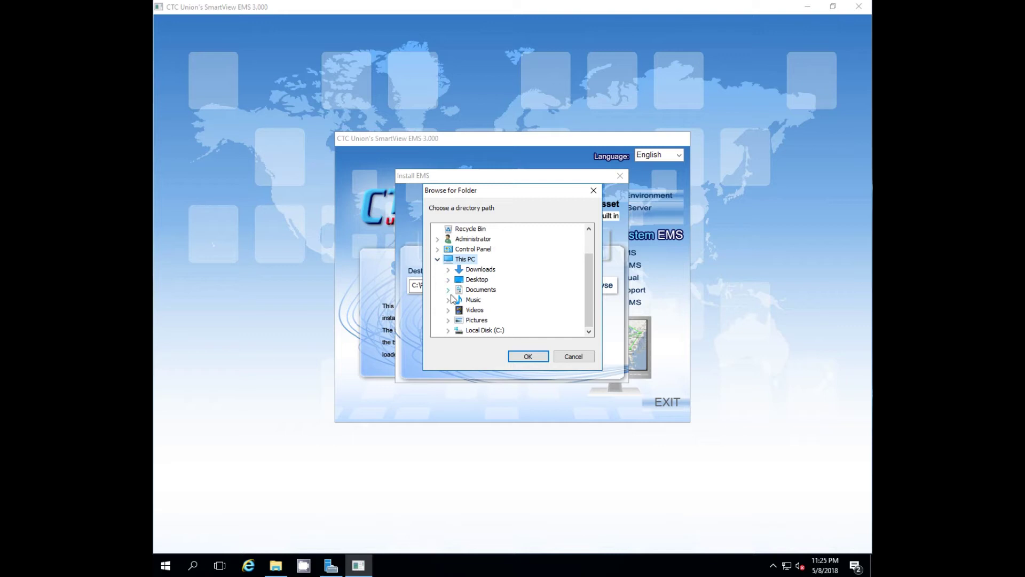
click(463, 331)
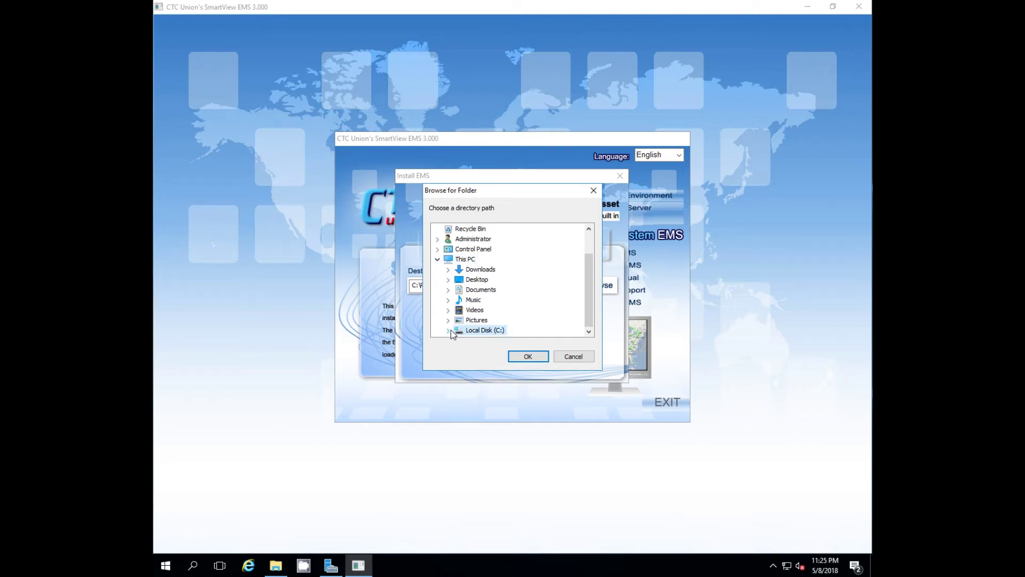
click(450, 330)
click(487, 300)
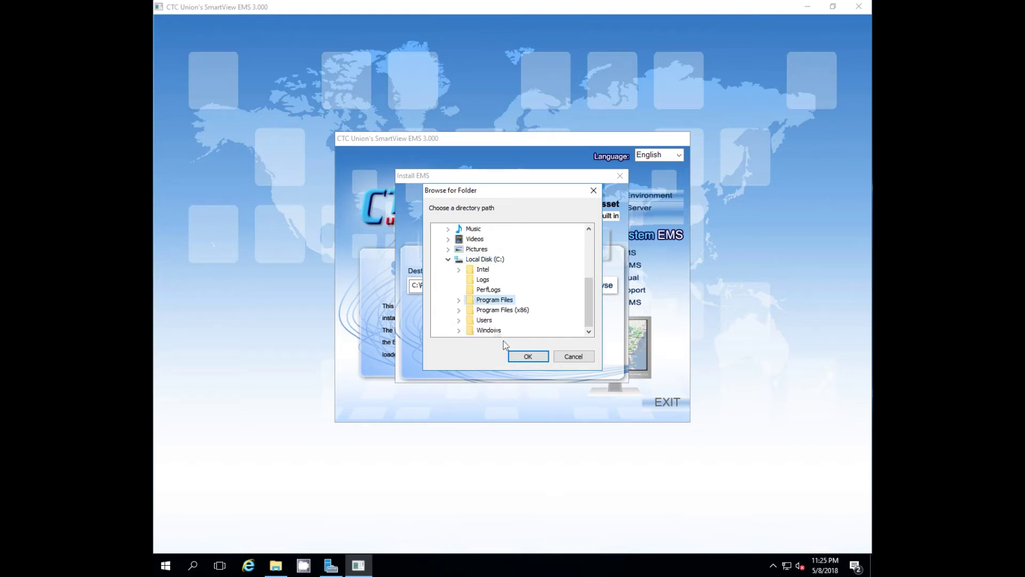
click(527, 356)
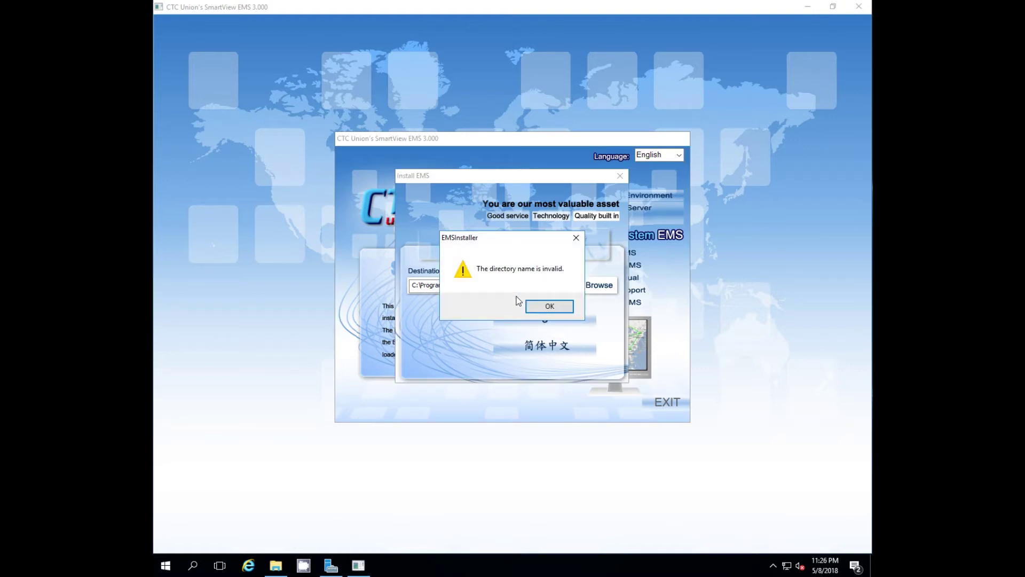
click(549, 306)
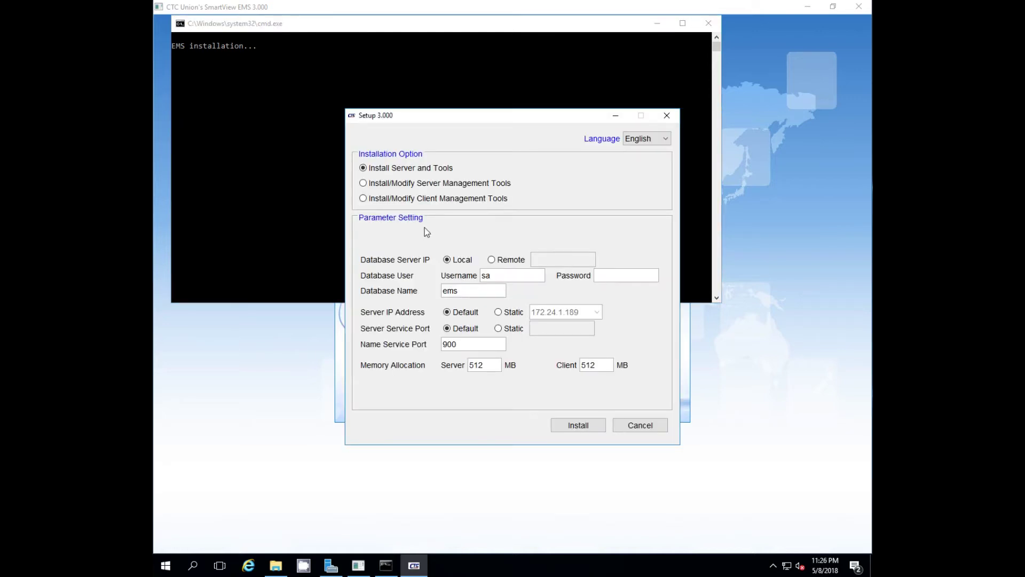
- Enter the sa password, use static server IP, set server and client memory to 1024 MB, and install
click(610, 275)
text(123)
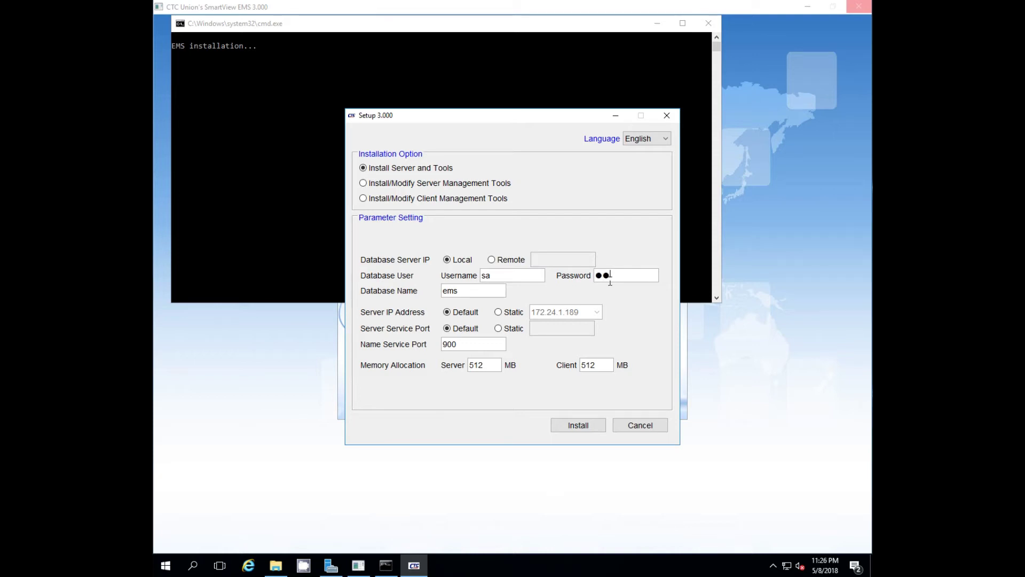
text(45678)
click(498, 313)
double_click(493, 366)
text(1024)
drag(600, 365, 569, 364)
text(1024)
click(581, 426)
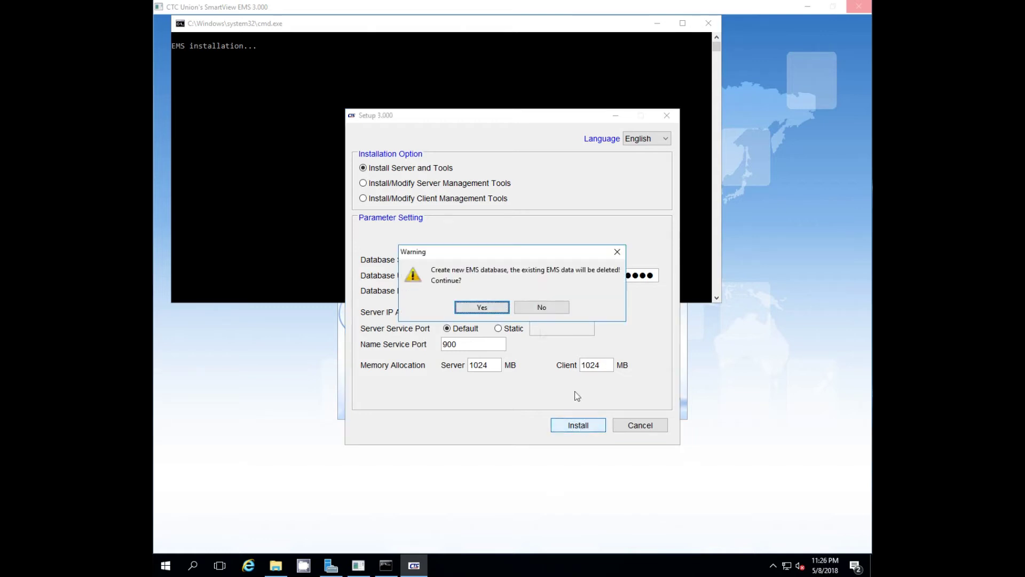
click(495, 310)
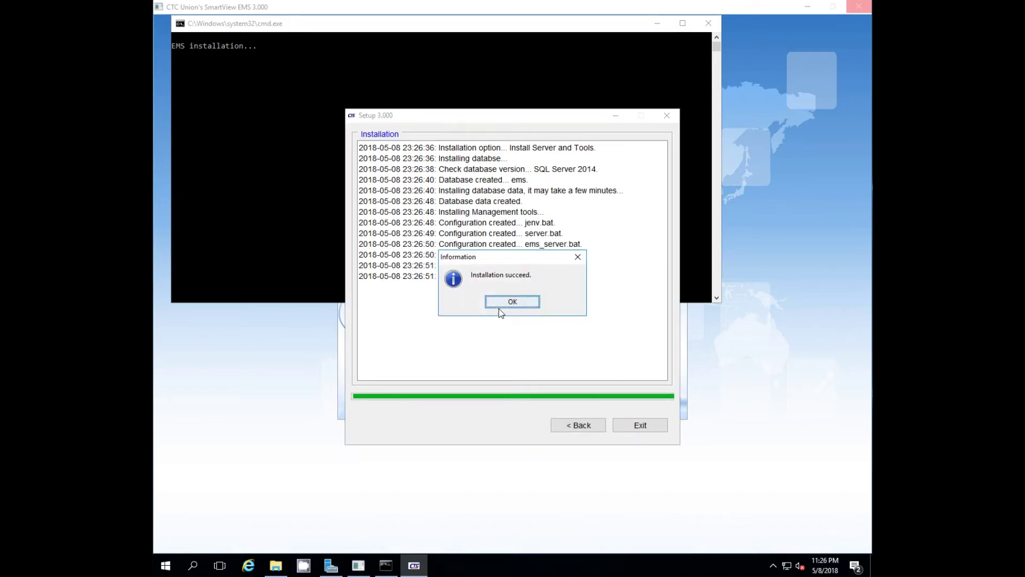
- Acknowledge 'Installation succeed', then exit EMS Setup and the SmartView EMS launcher
click(510, 301)
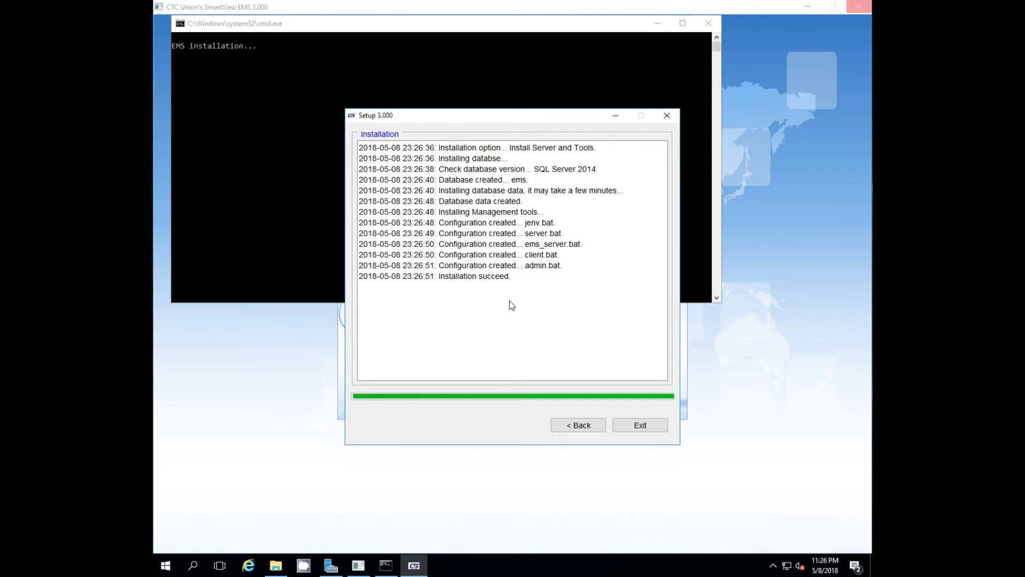
click(640, 426)
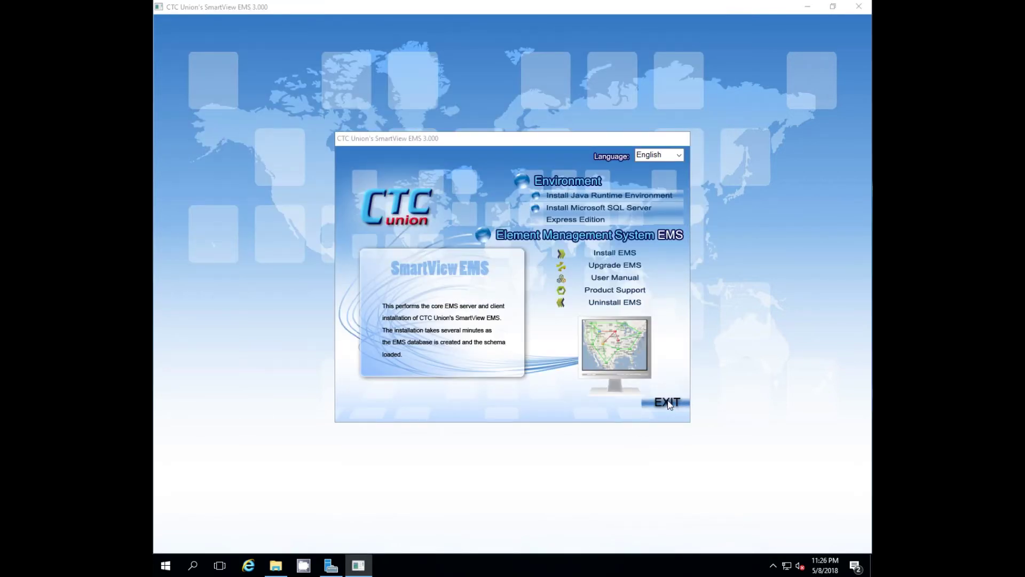
click(668, 402)
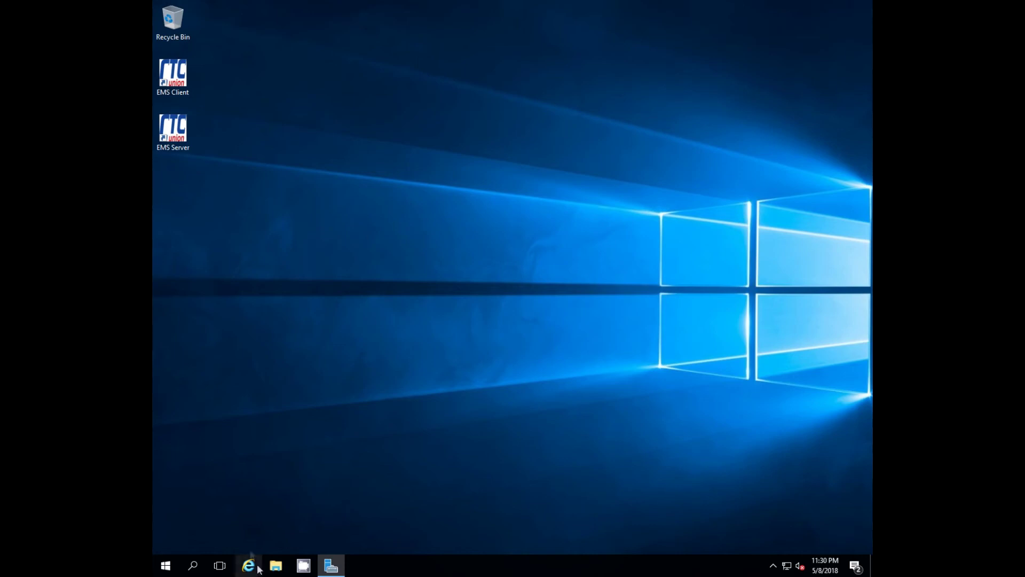
- Open the Security properties of the C:\Program Files\EMS folder
click(276, 566)
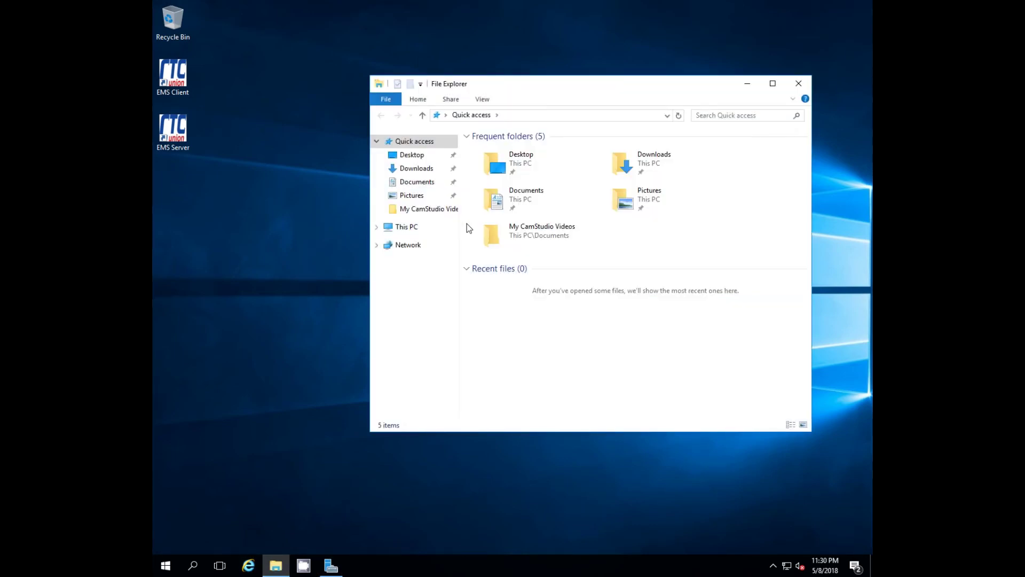
click(404, 227)
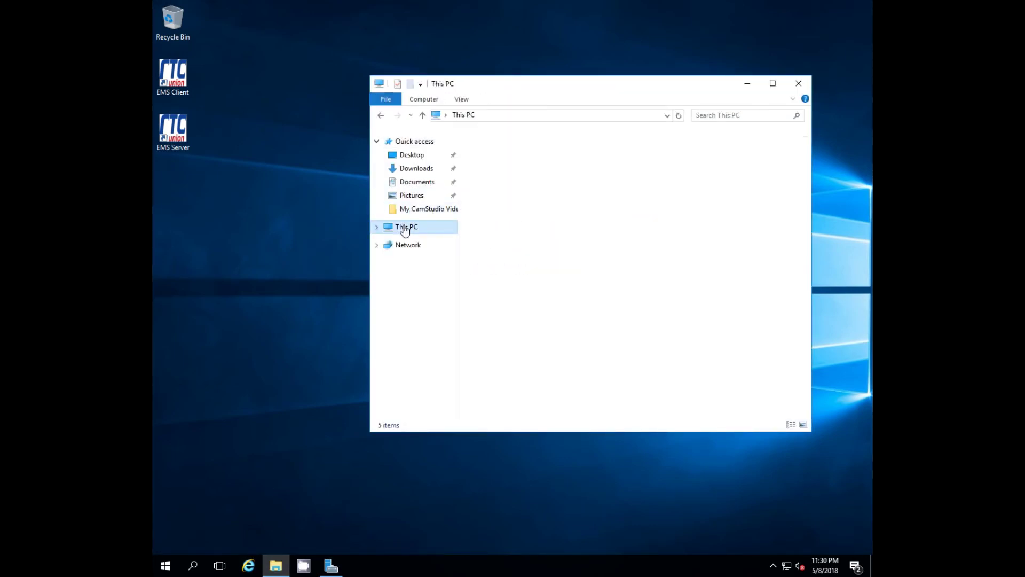
double_click(488, 269)
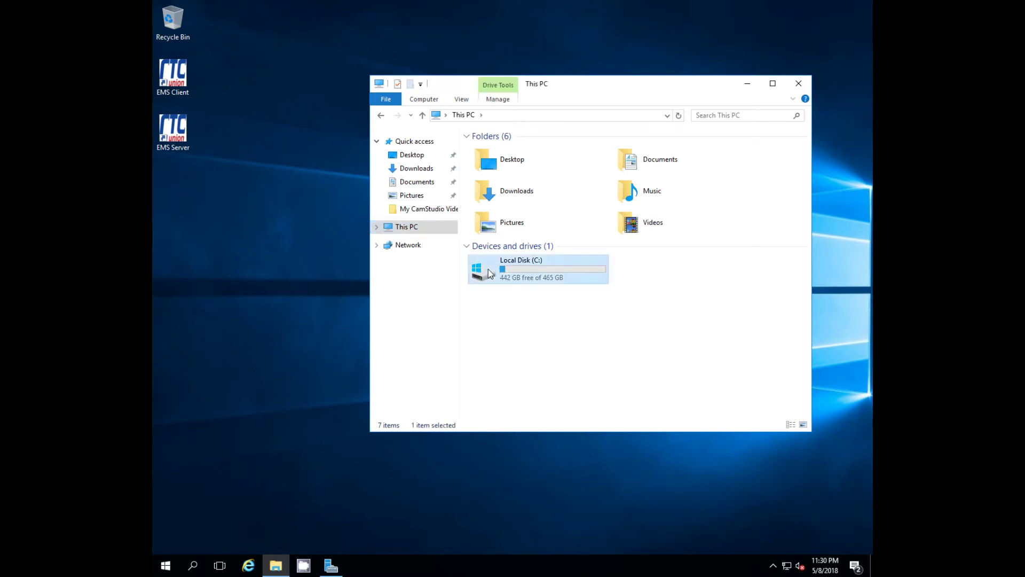
double_click(494, 185)
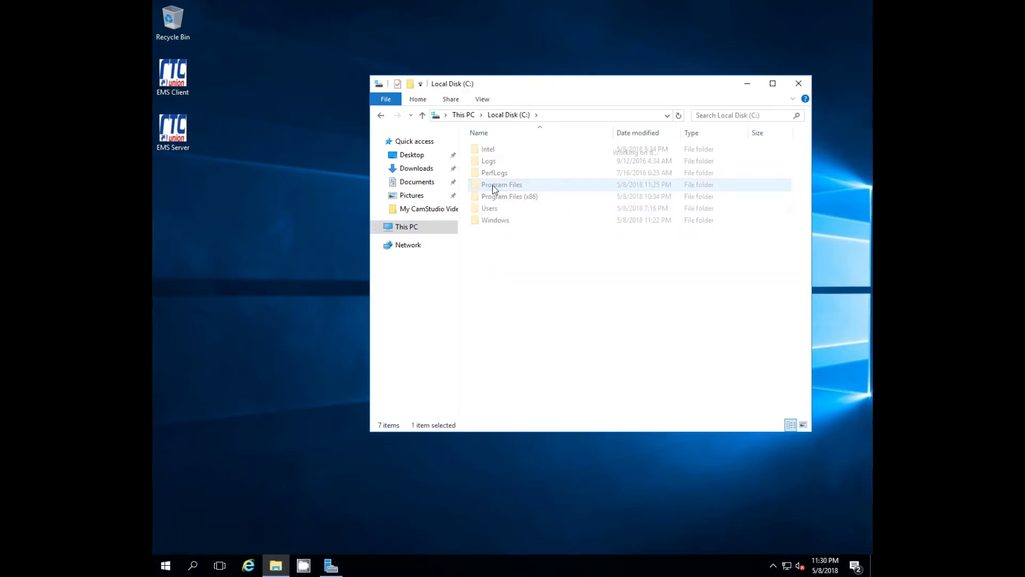
right_click(492, 185)
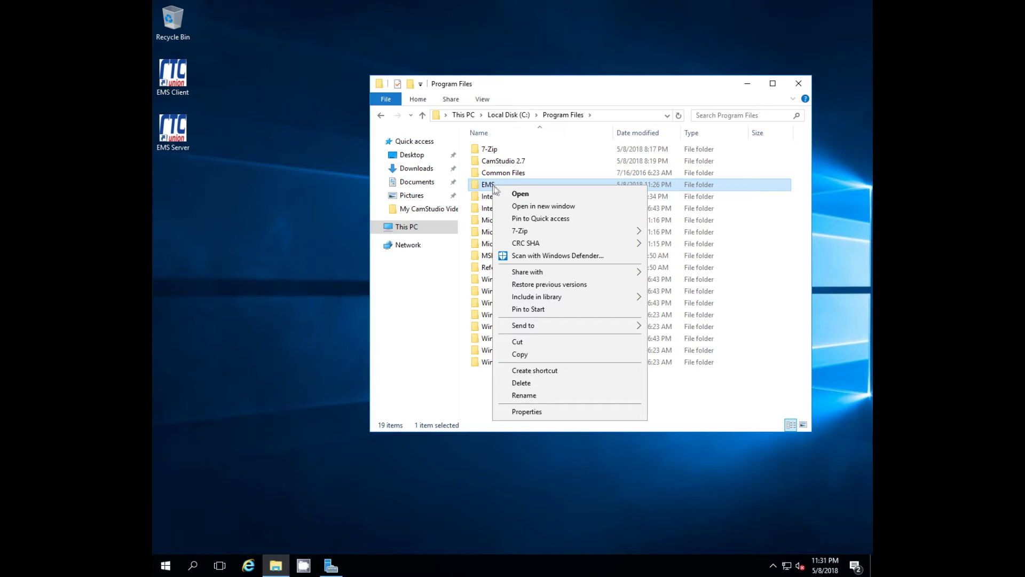
click(541, 412)
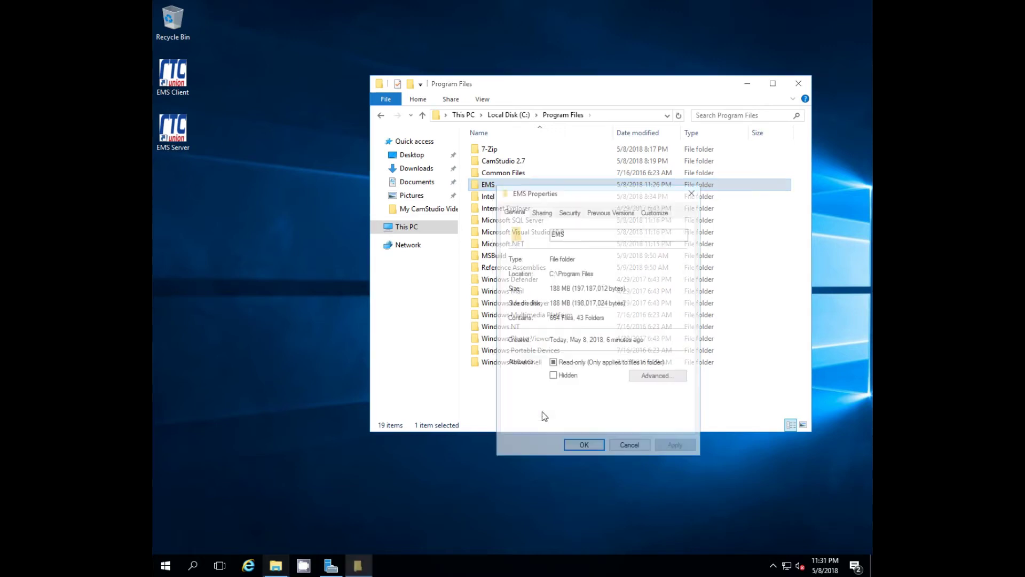
click(570, 212)
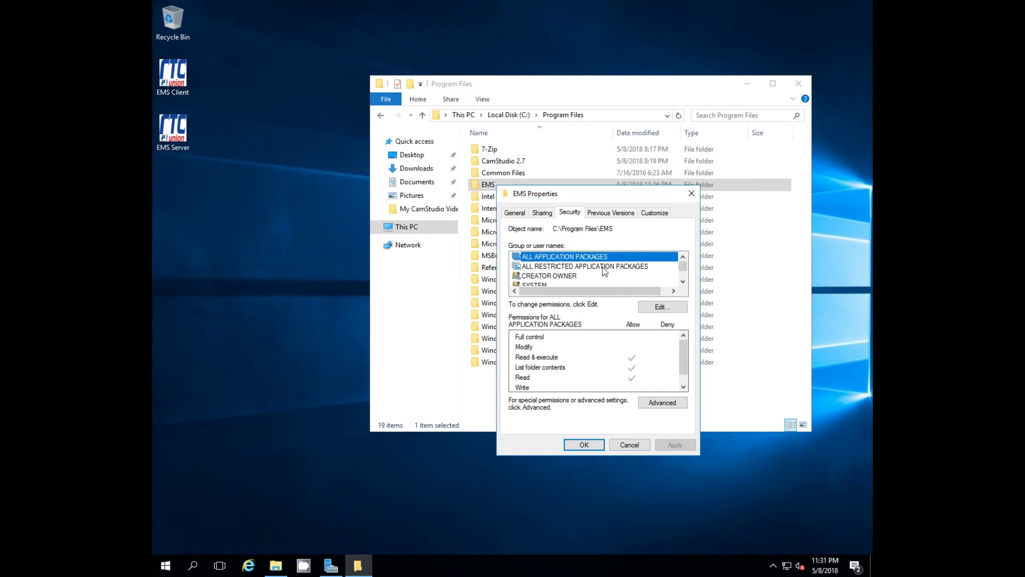
- Allow the Users group Full control on the EMS folder and apply the permissions
click(683, 281)
click(683, 281)
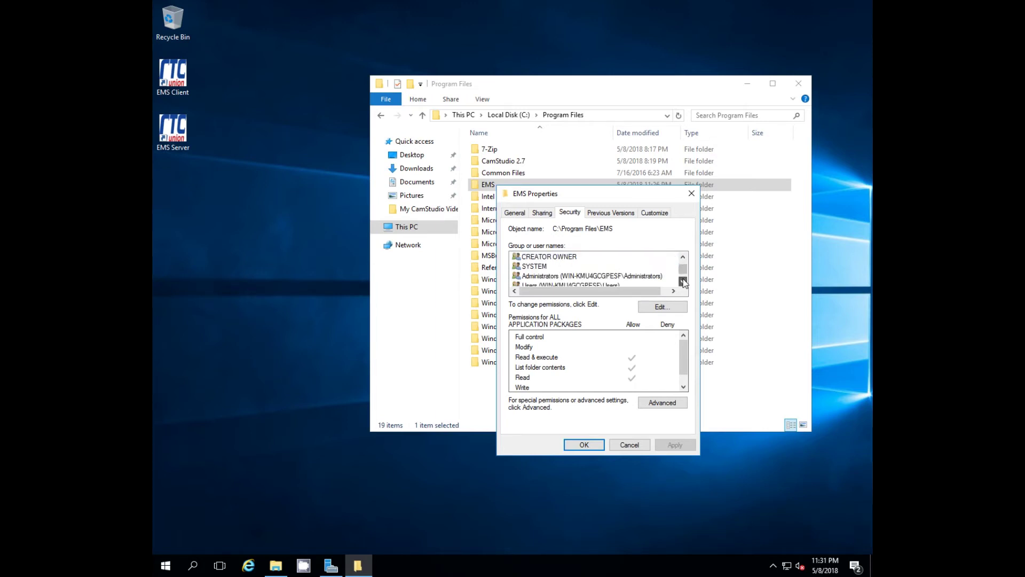
click(683, 281)
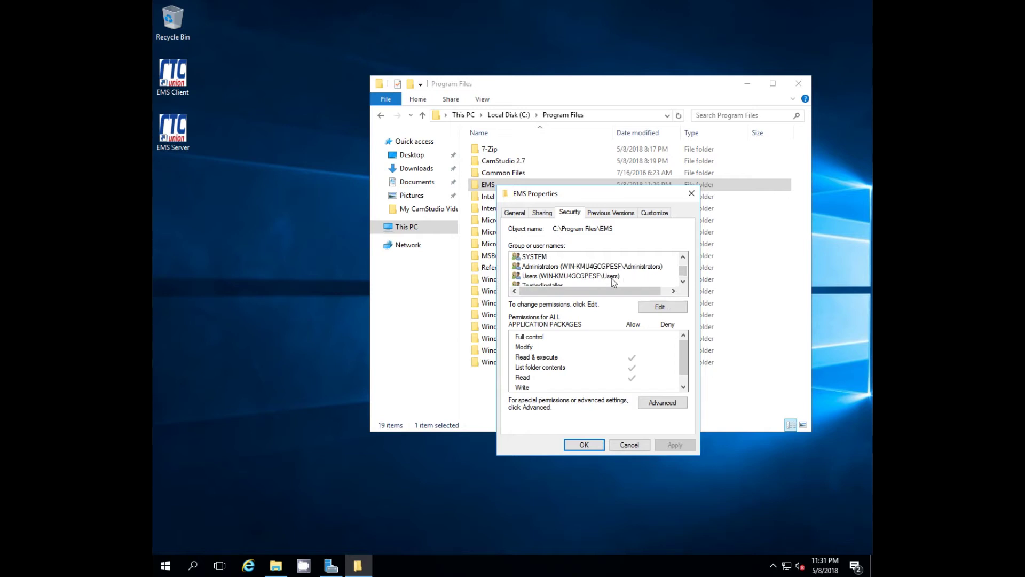
click(602, 277)
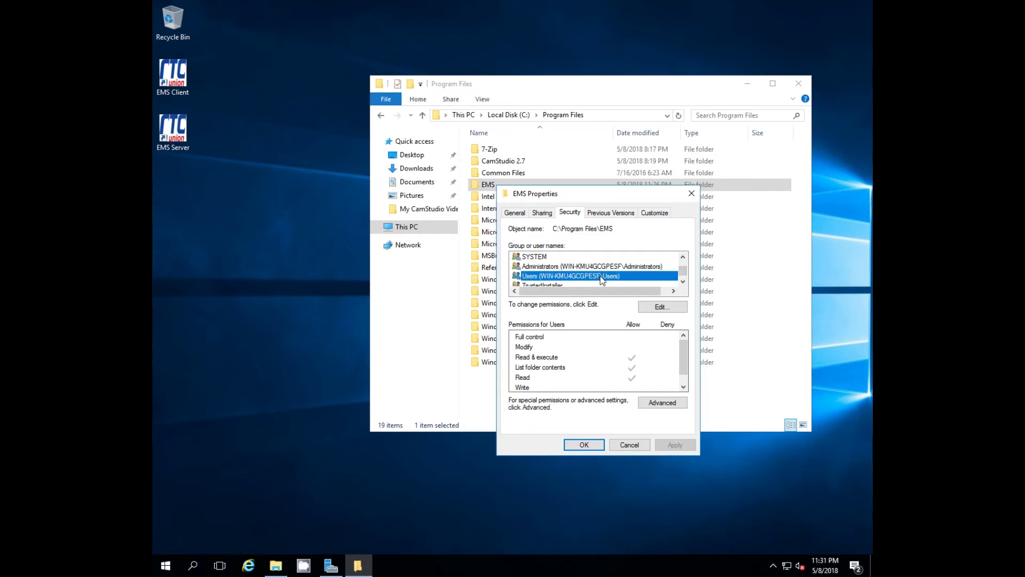
click(662, 307)
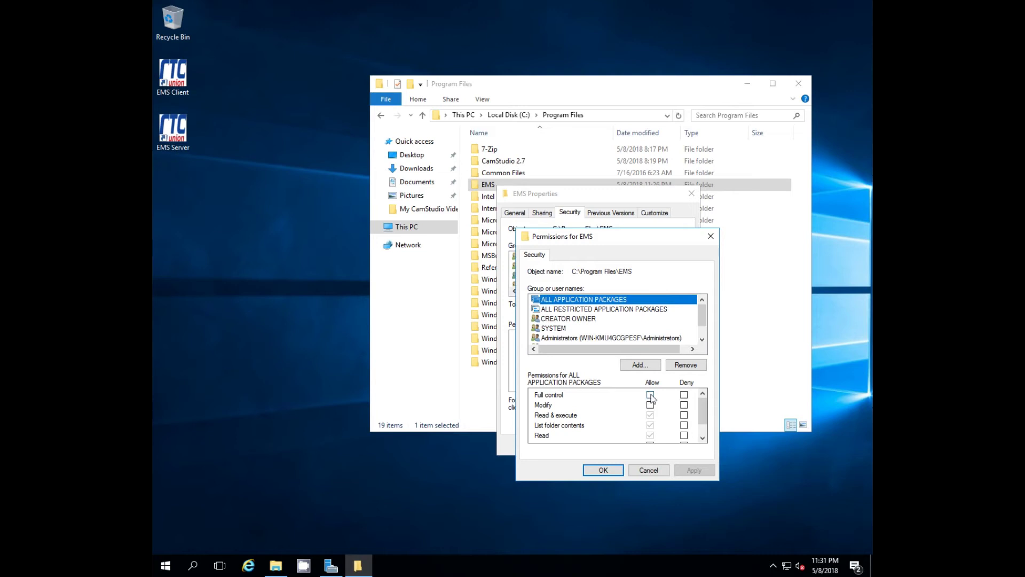
click(651, 395)
click(694, 470)
click(608, 471)
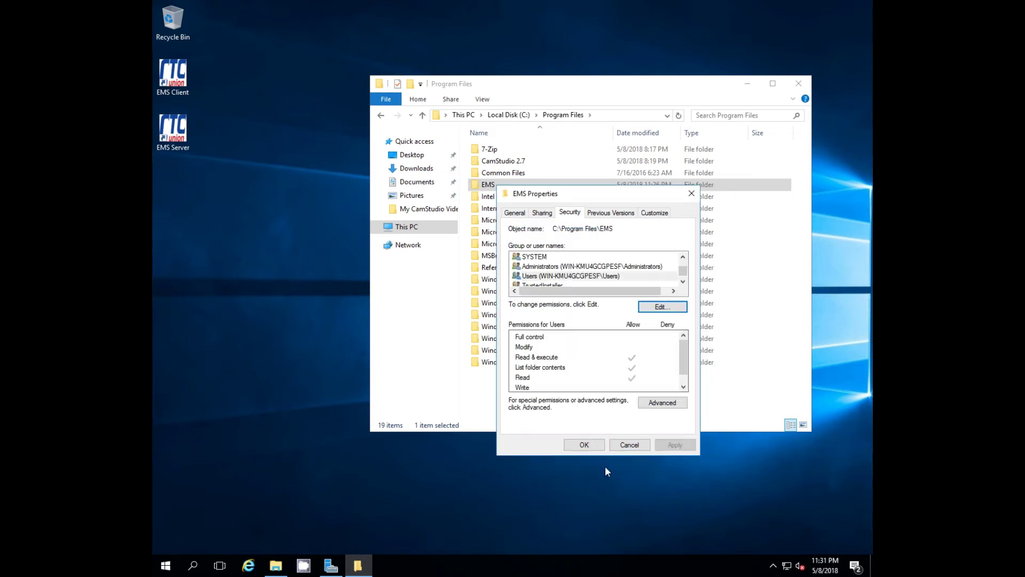
click(584, 445)
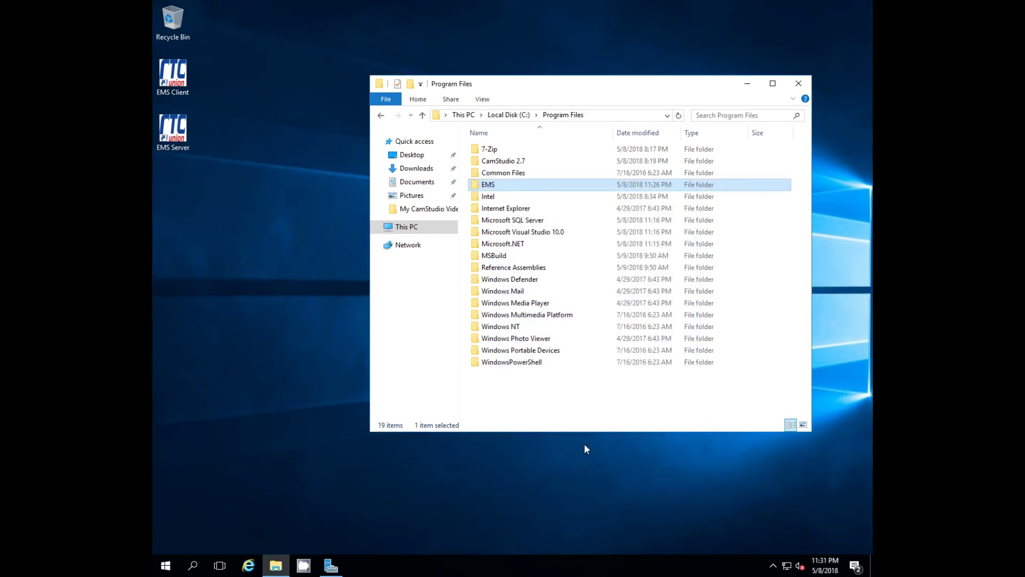
click(488, 185)
- Inside the EMS folder, create an empty test.txt, then permanently delete it with Shift+Delete
key(Return)
key(Down)
double_click(488, 186)
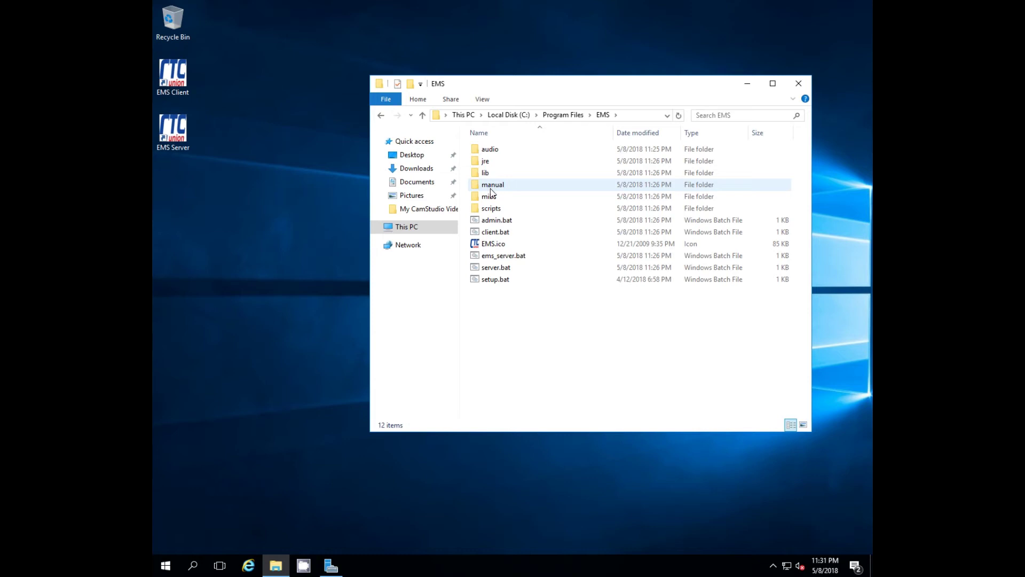
right_click(520, 317)
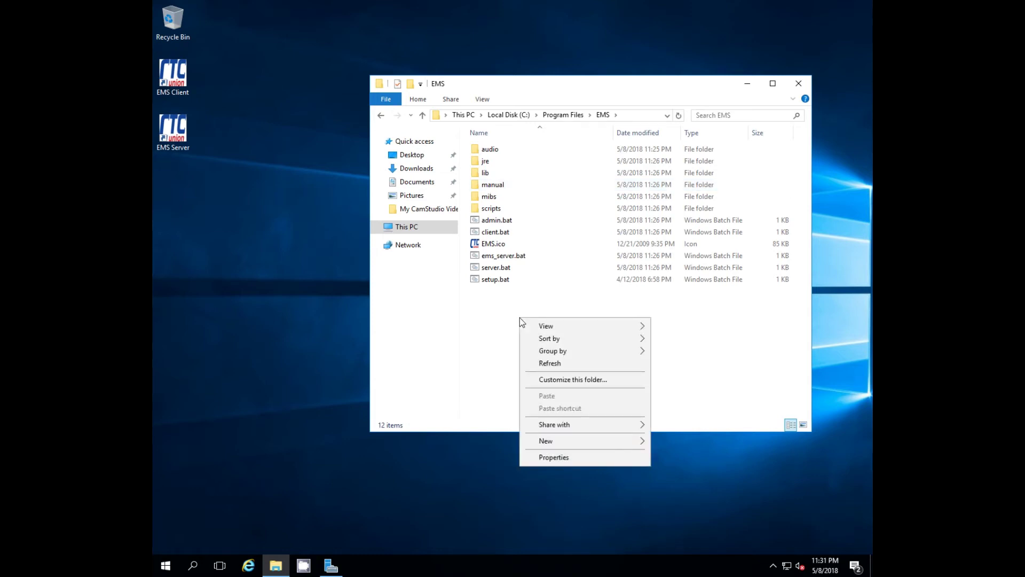
mouse_move(562, 440)
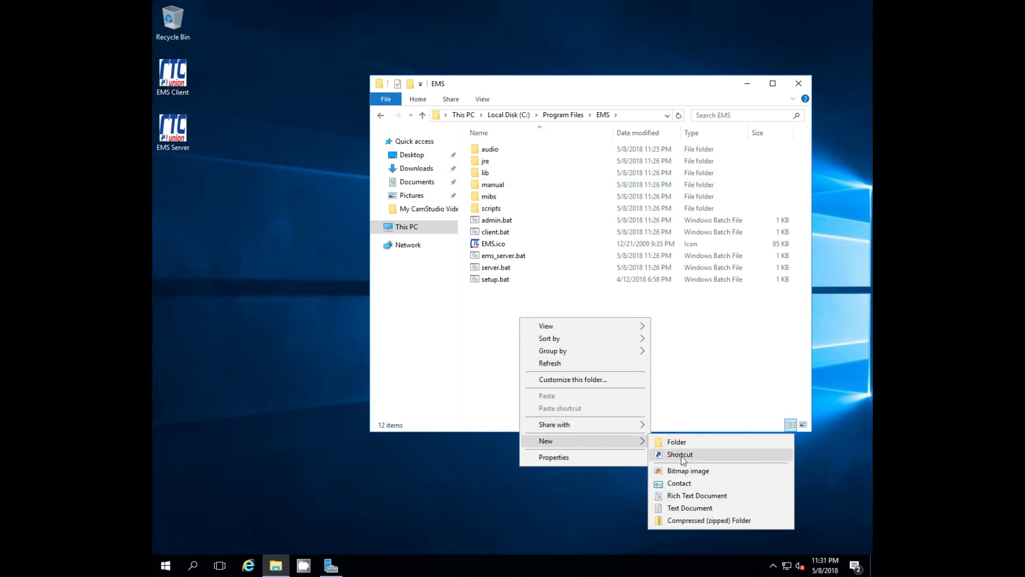
click(680, 506)
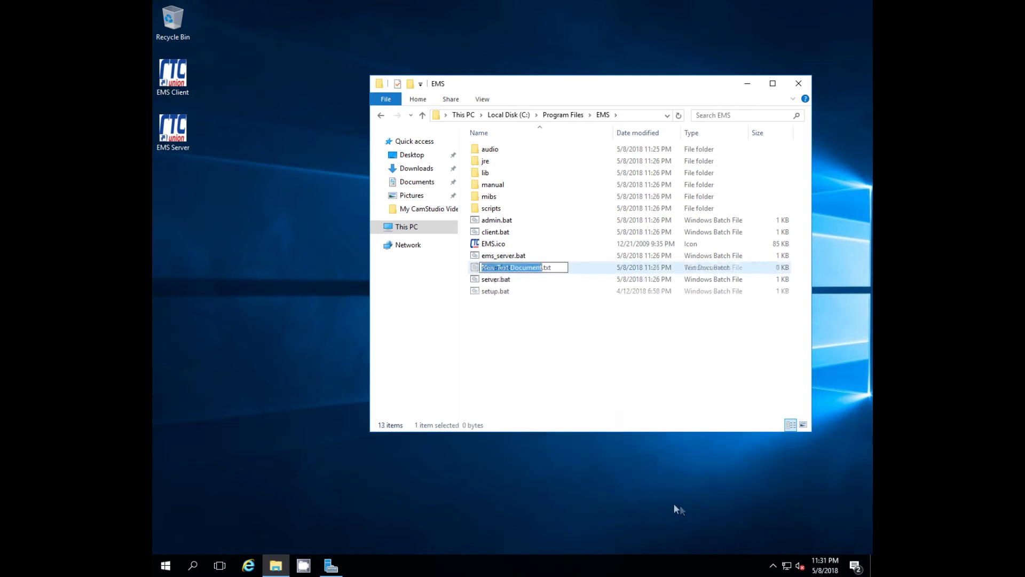
text(test)
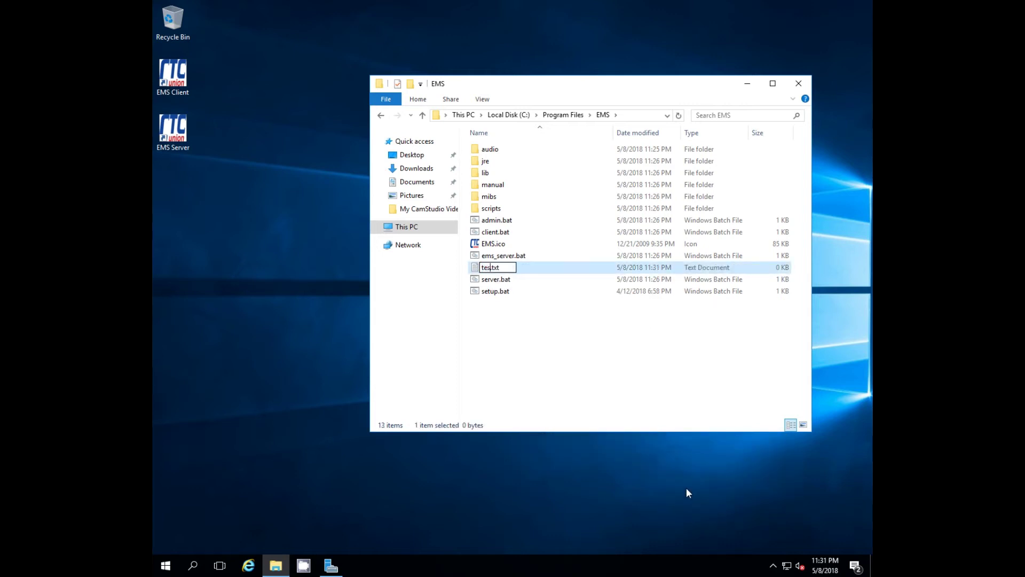
key(Return)
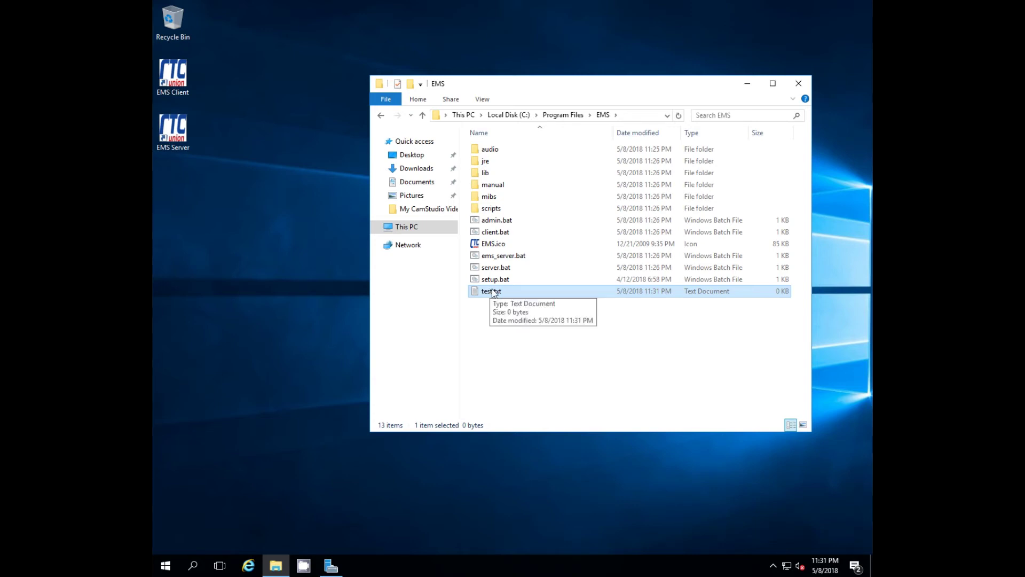
key(shift+Delete)
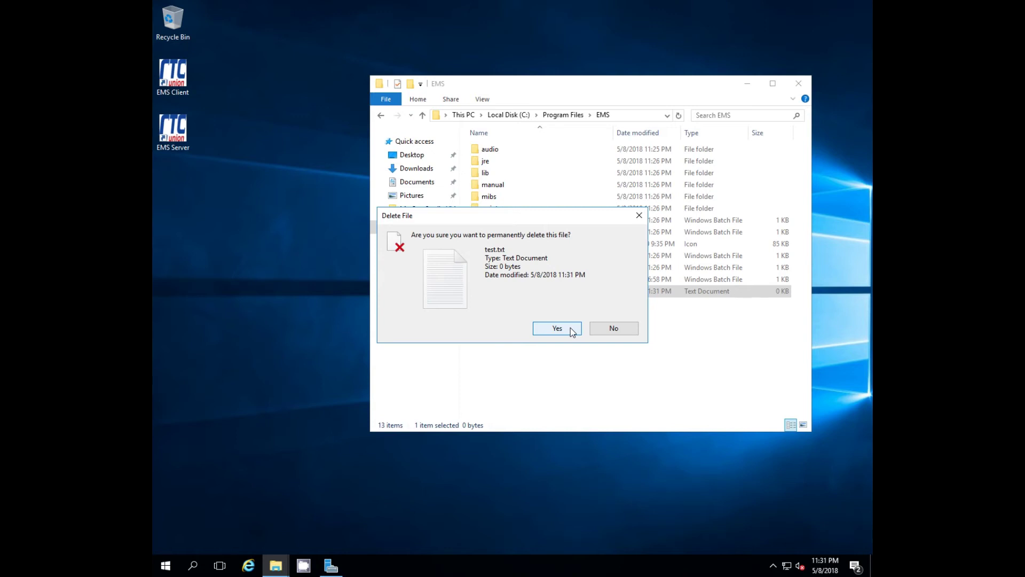
click(569, 331)
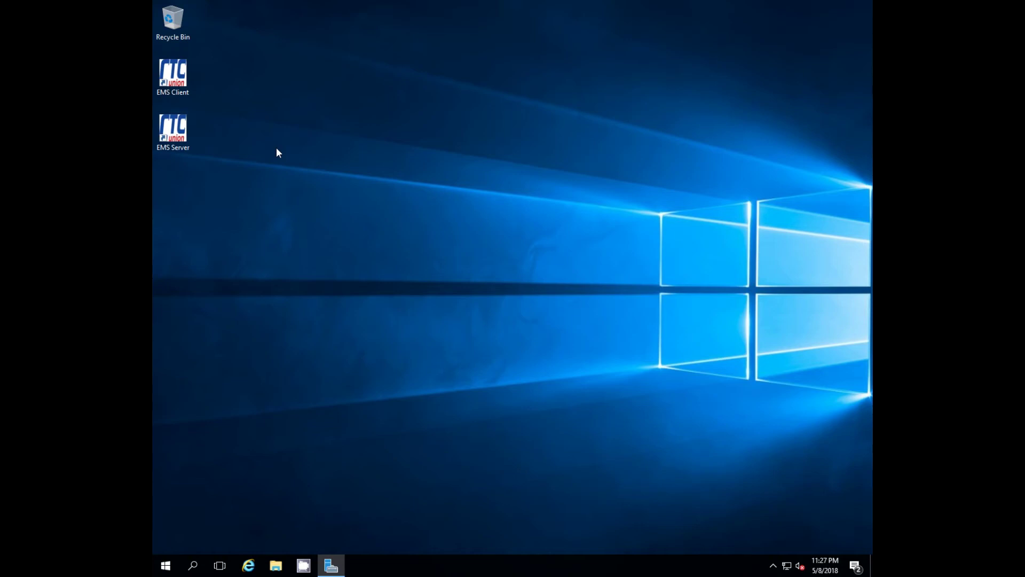
- Launch EMS Server Console 3.000 from its desktop icon
double_click(175, 132)
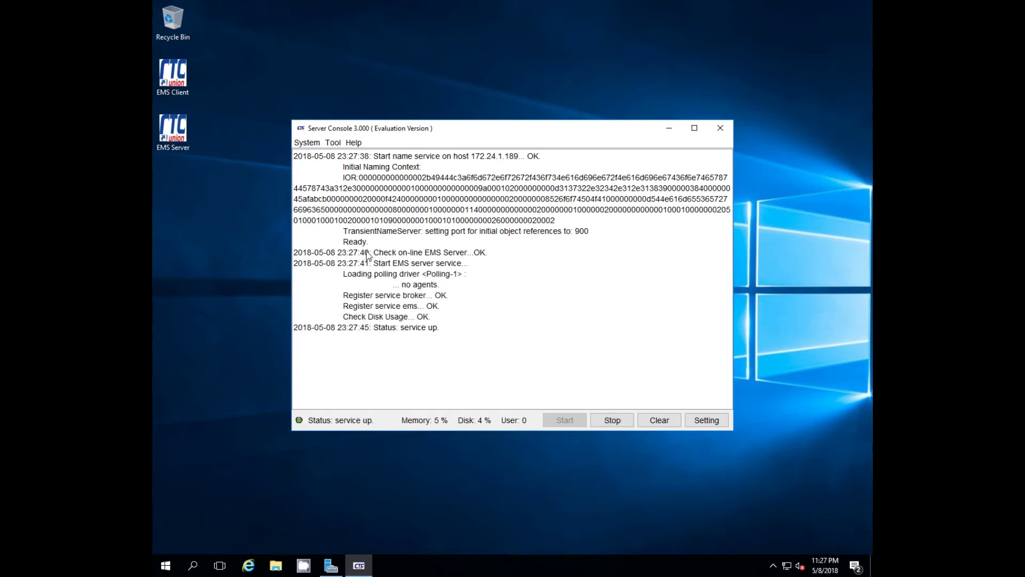
- From Server Console's Setting, log in to Admin Console 3.000 with the administrator password
click(702, 421)
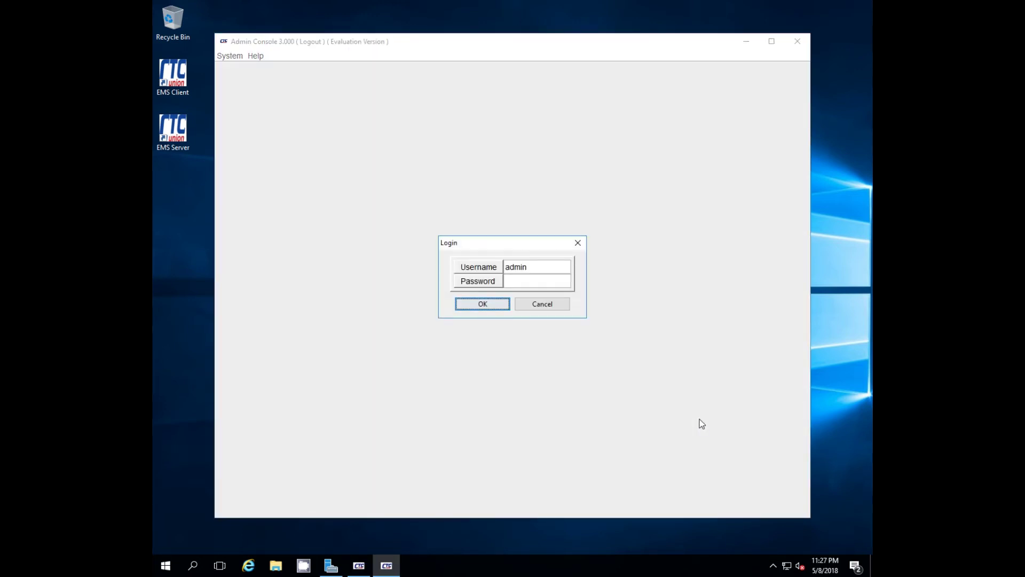
click(514, 278)
text(1234)
click(493, 304)
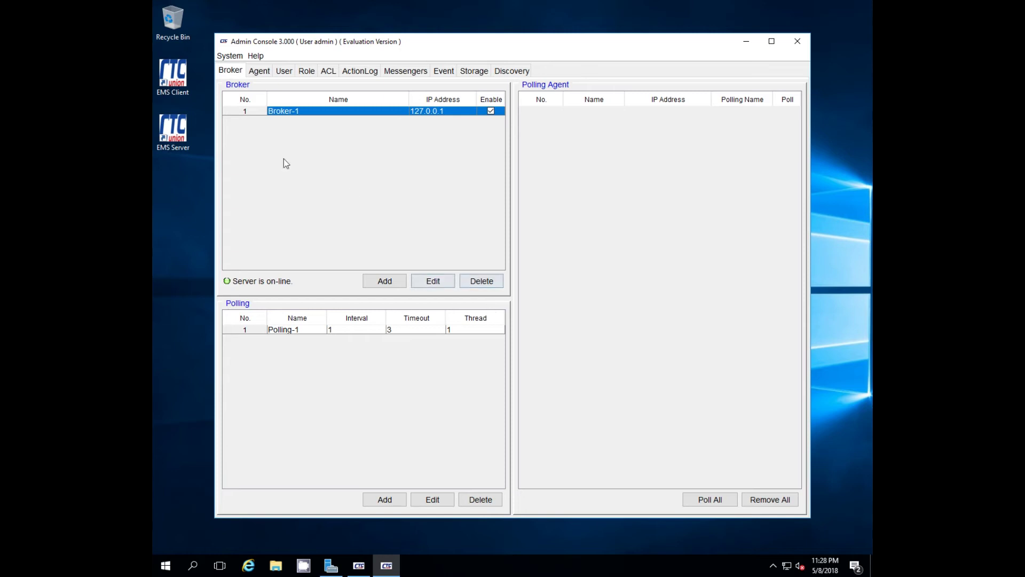
click(259, 72)
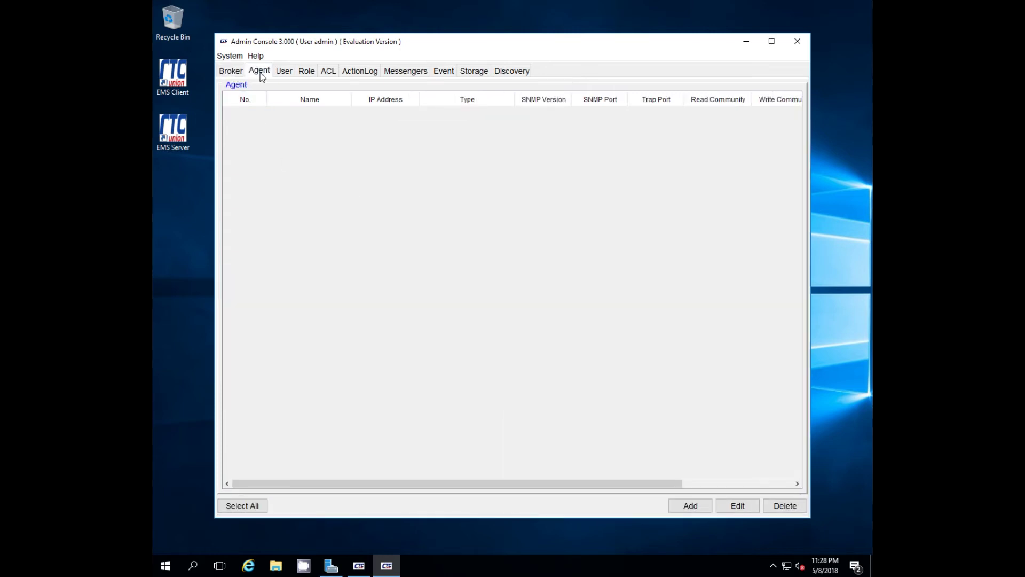
click(289, 71)
click(307, 73)
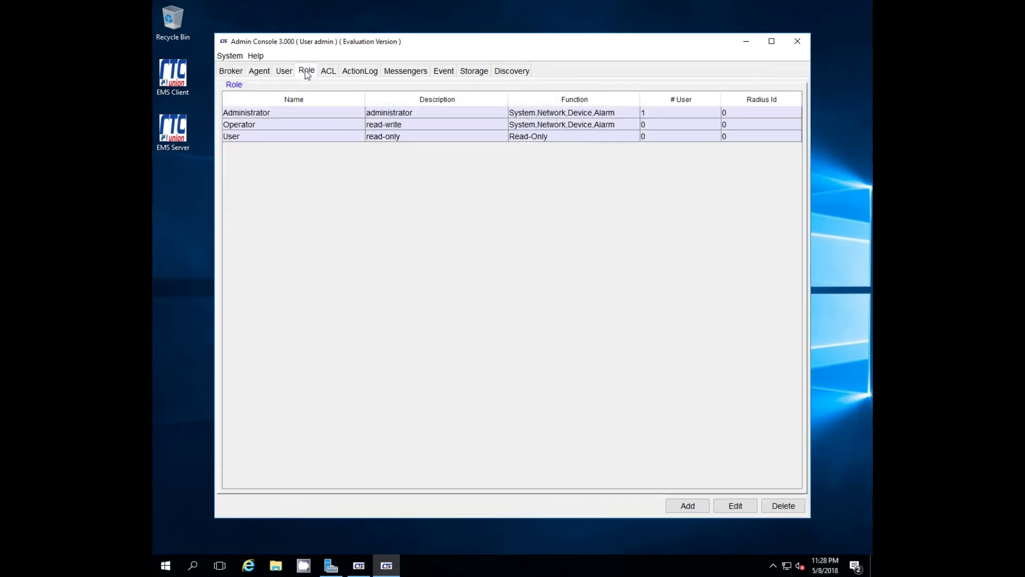
click(329, 74)
click(359, 73)
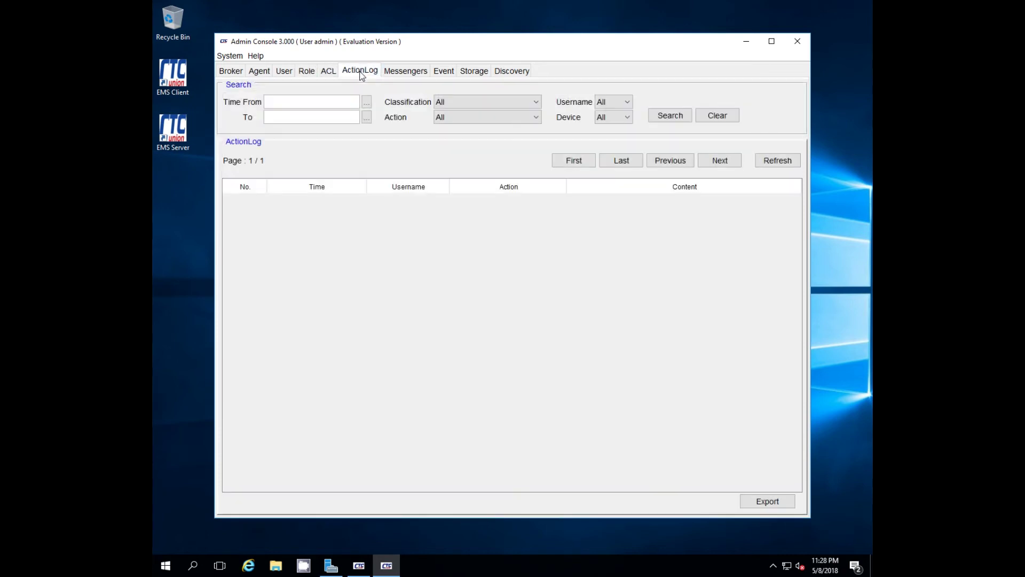
click(409, 73)
click(445, 72)
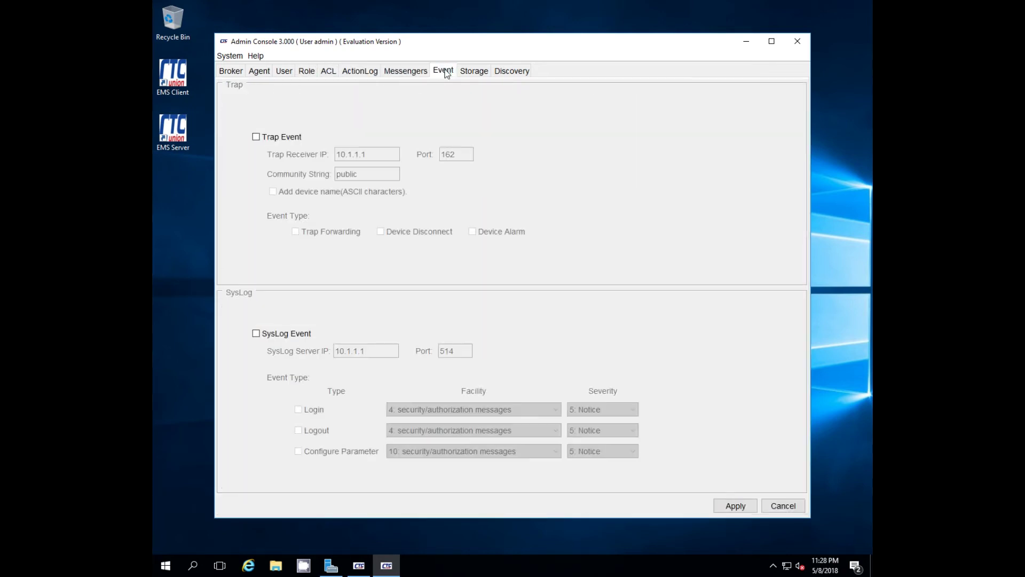
click(474, 72)
click(510, 72)
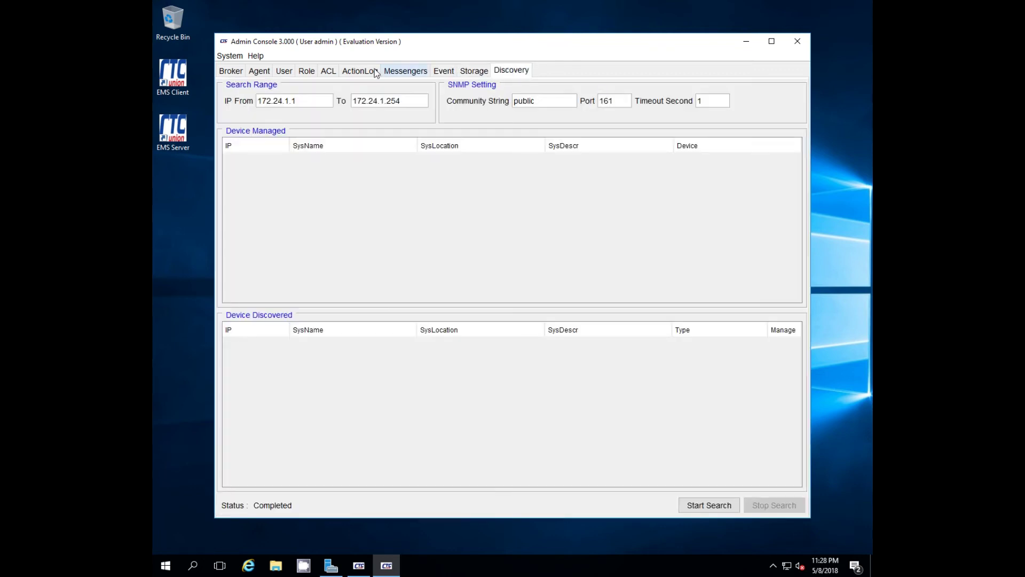
click(231, 72)
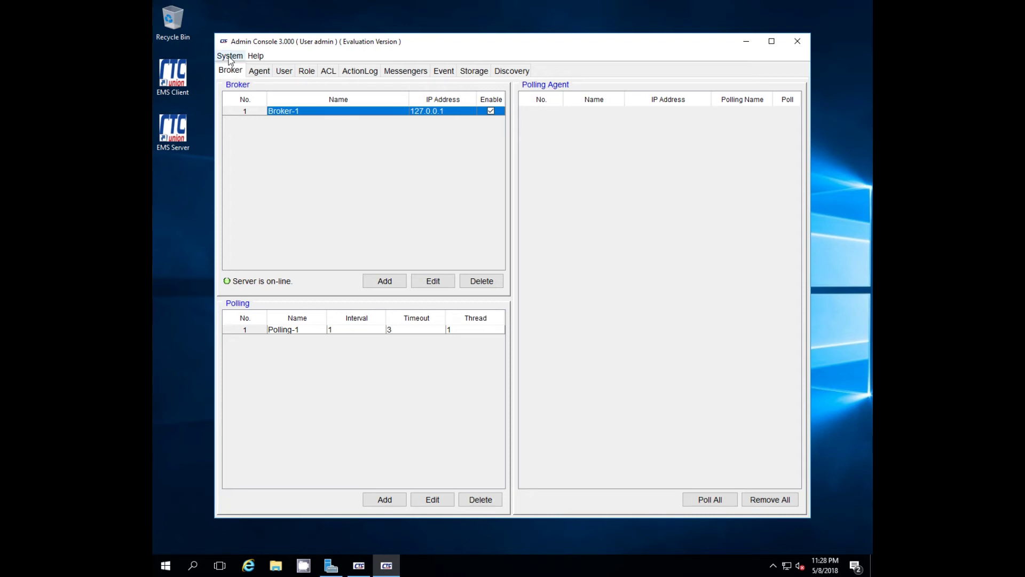
- Log out and exit the Admin Console from the System menu, stop the EMS service, and close the Server Console
click(230, 56)
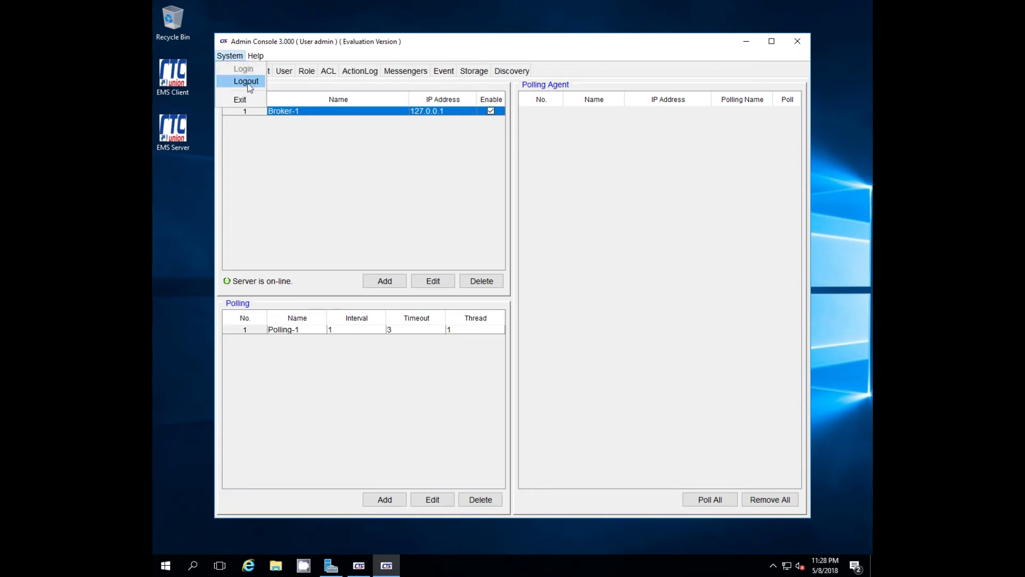
click(249, 85)
click(234, 58)
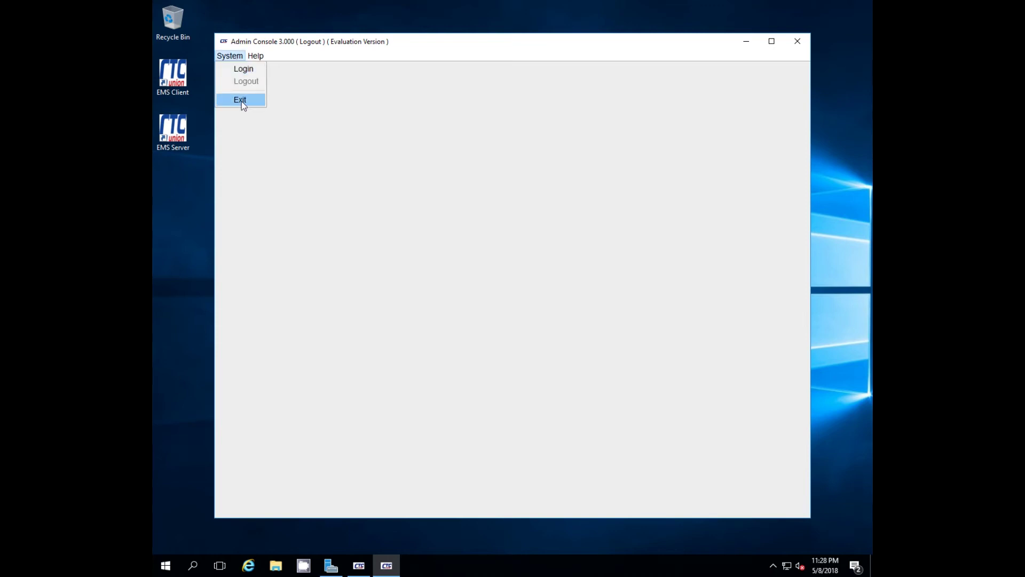
click(241, 100)
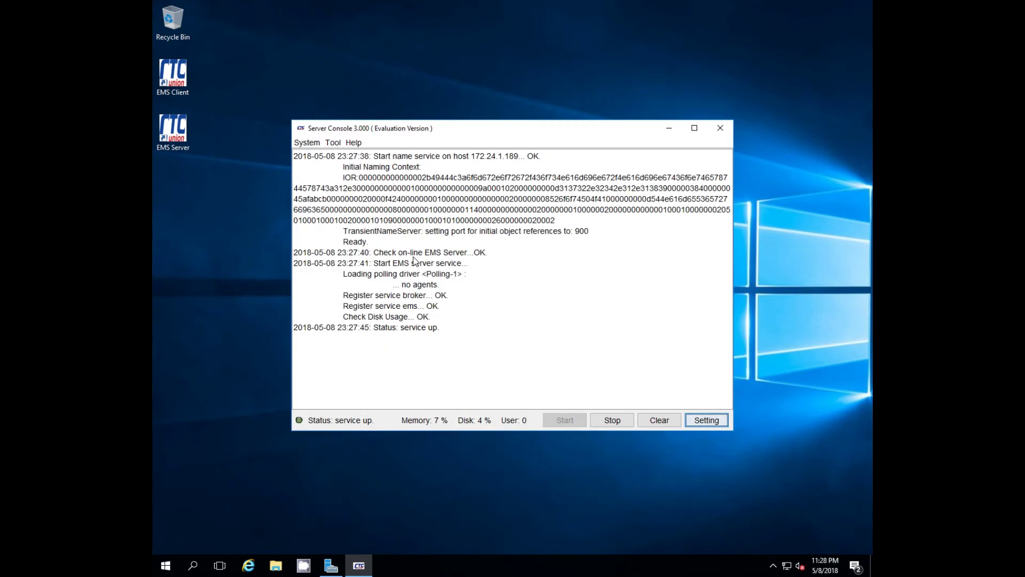
click(614, 421)
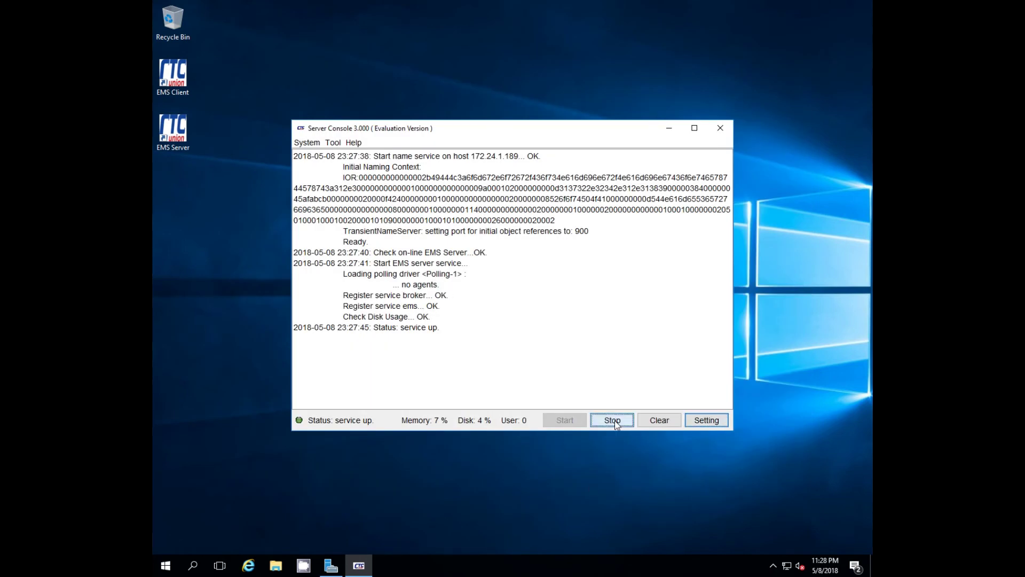
click(721, 129)
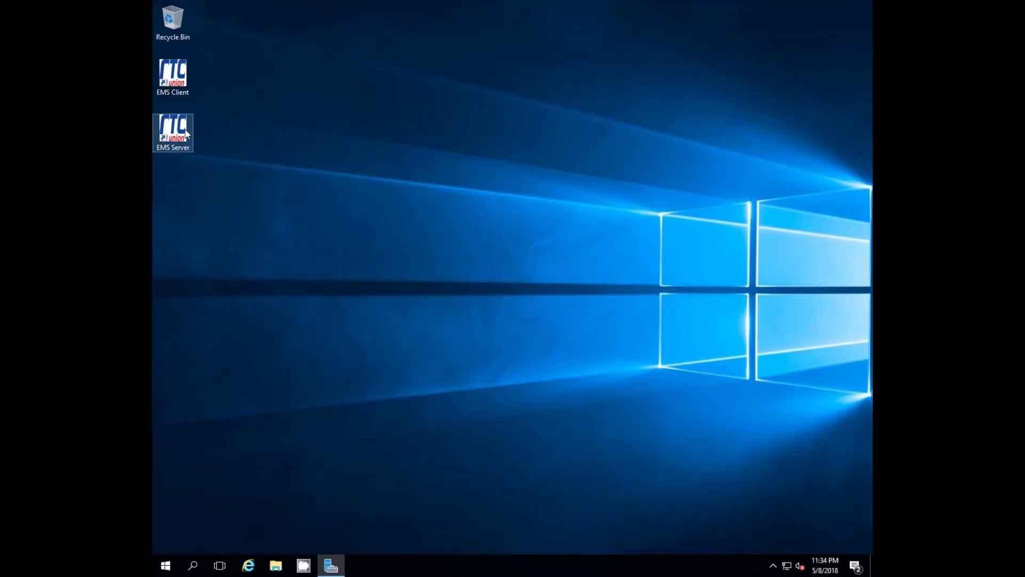
- Relaunch the EMS Server Console, reopen the Admin Console, and log in with the administrator password
double_click(177, 132)
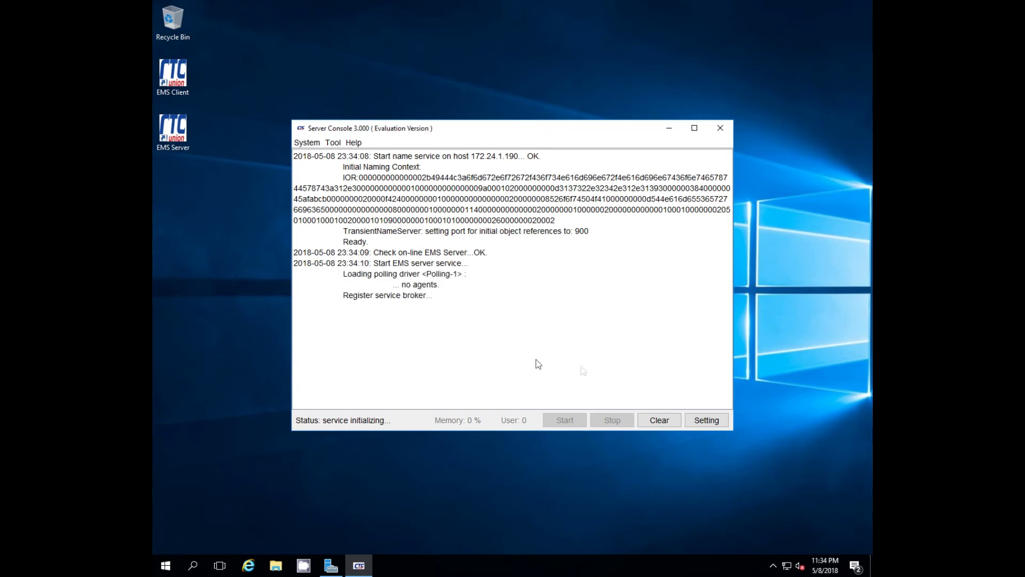
click(704, 421)
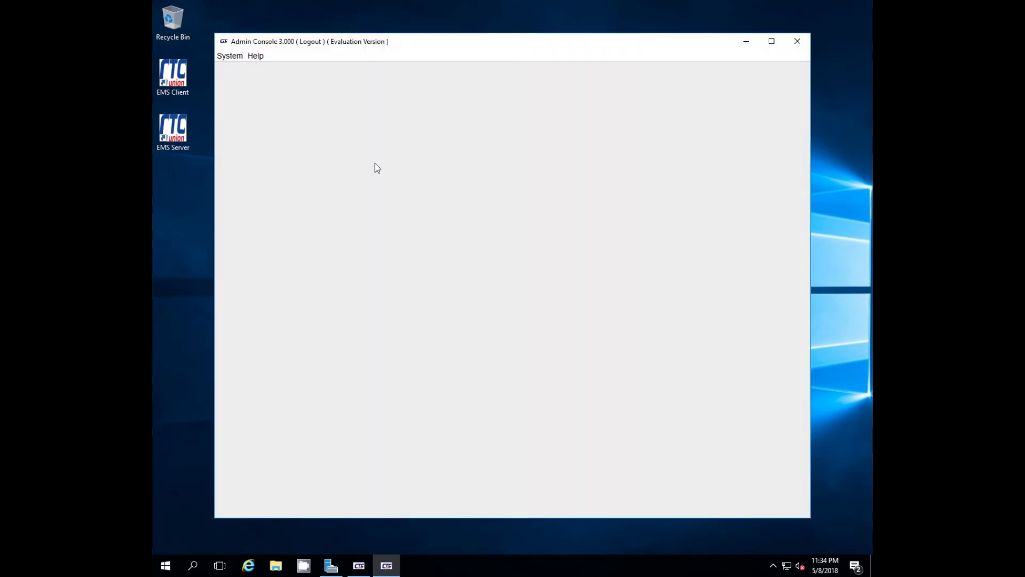
click(517, 280)
text(1234)
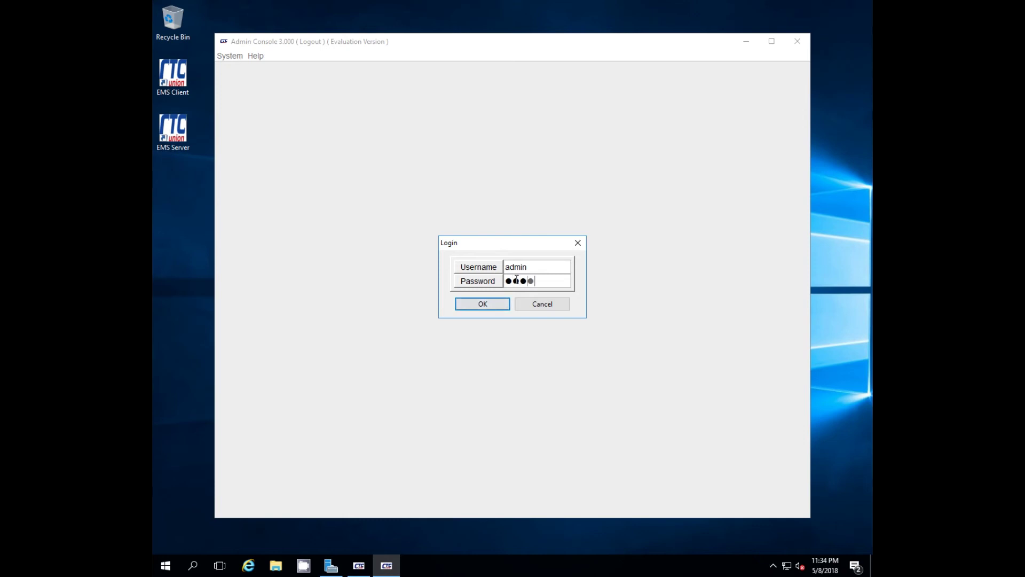
click(483, 304)
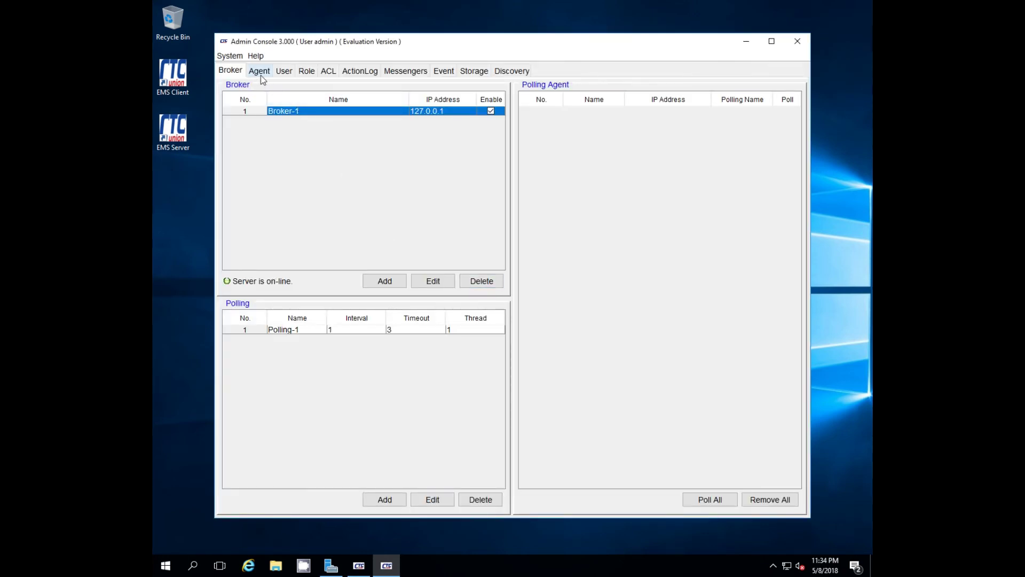
- Change the Discovery start address to 172.24.1.191, then run the search until devices are listed
click(511, 71)
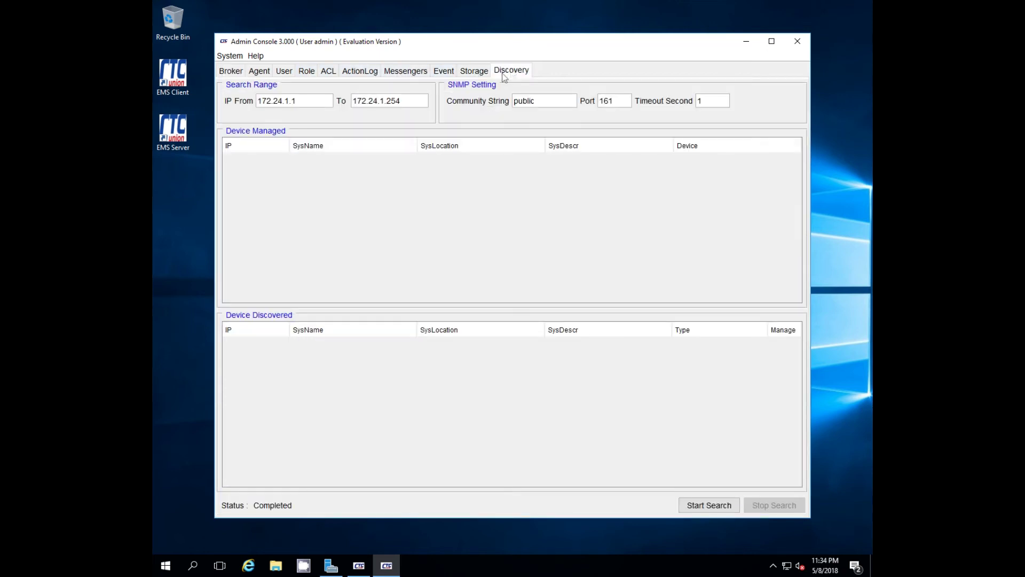
double_click(301, 101)
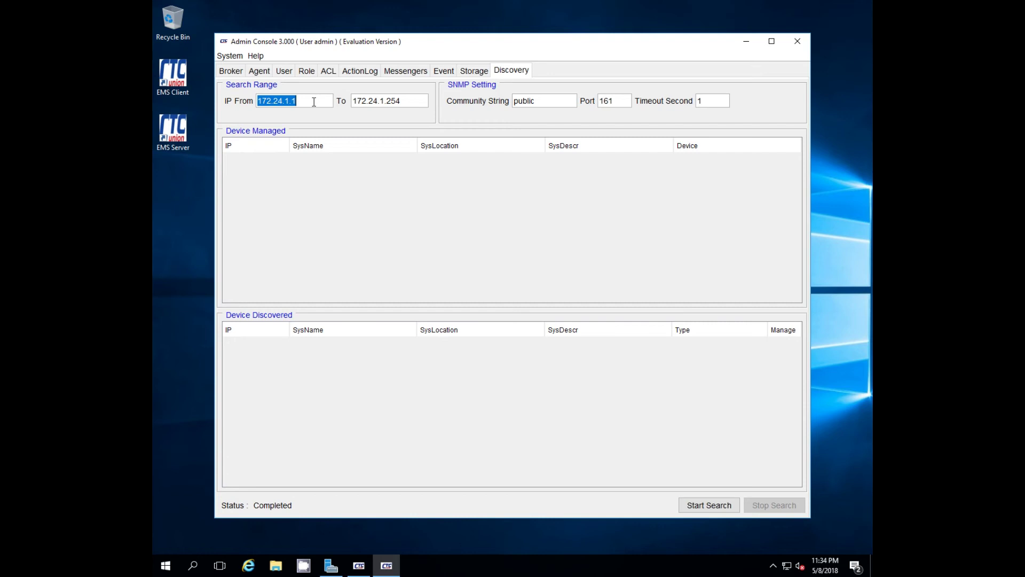
click(314, 101)
key(BackSpace)
text(191)
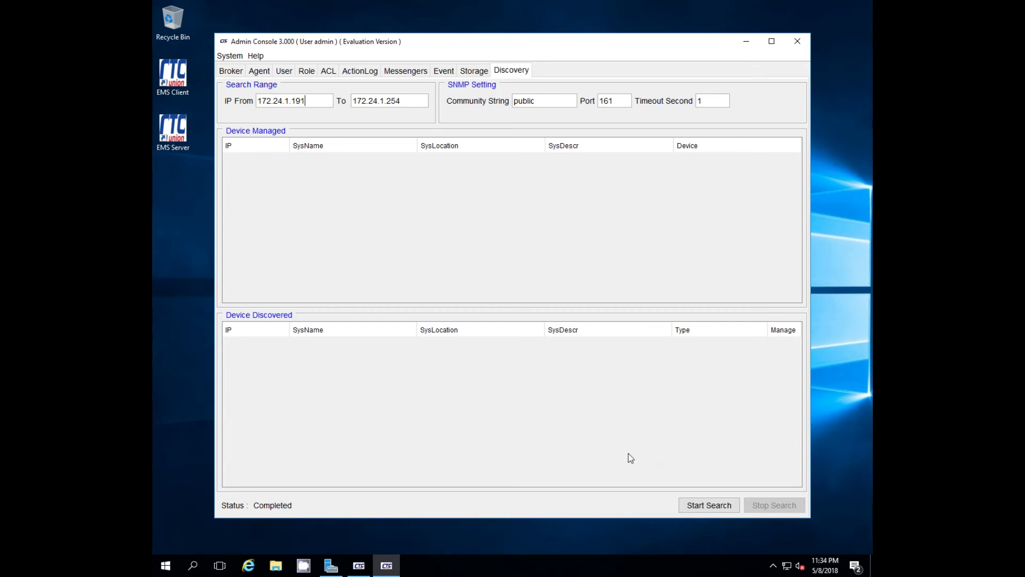
click(705, 504)
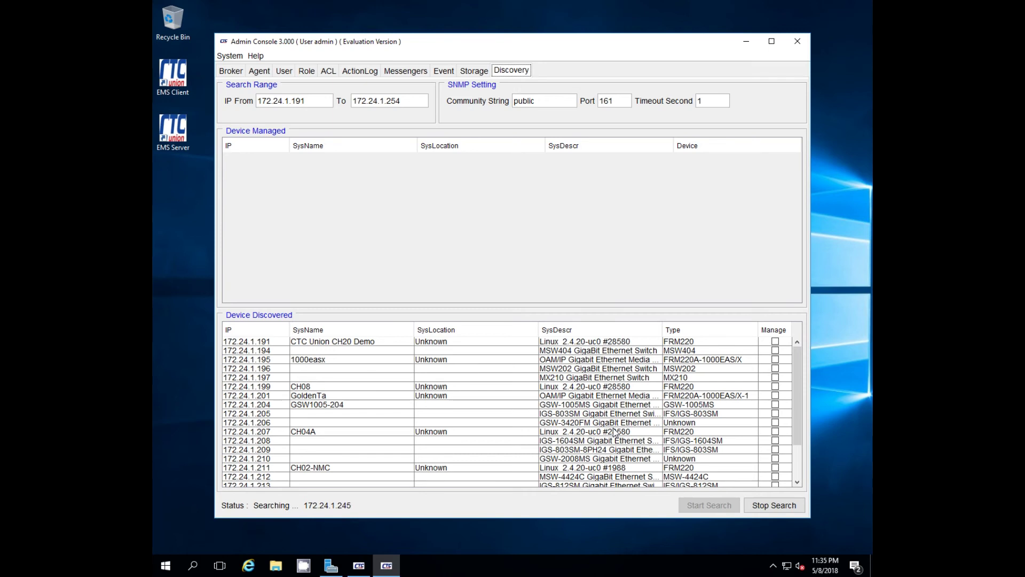
click(768, 505)
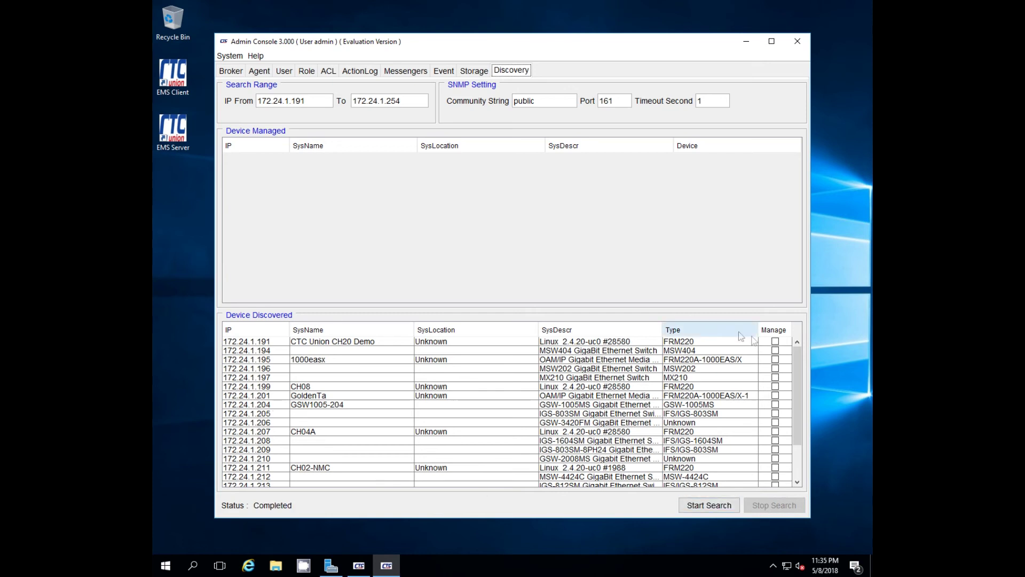
click(776, 341)
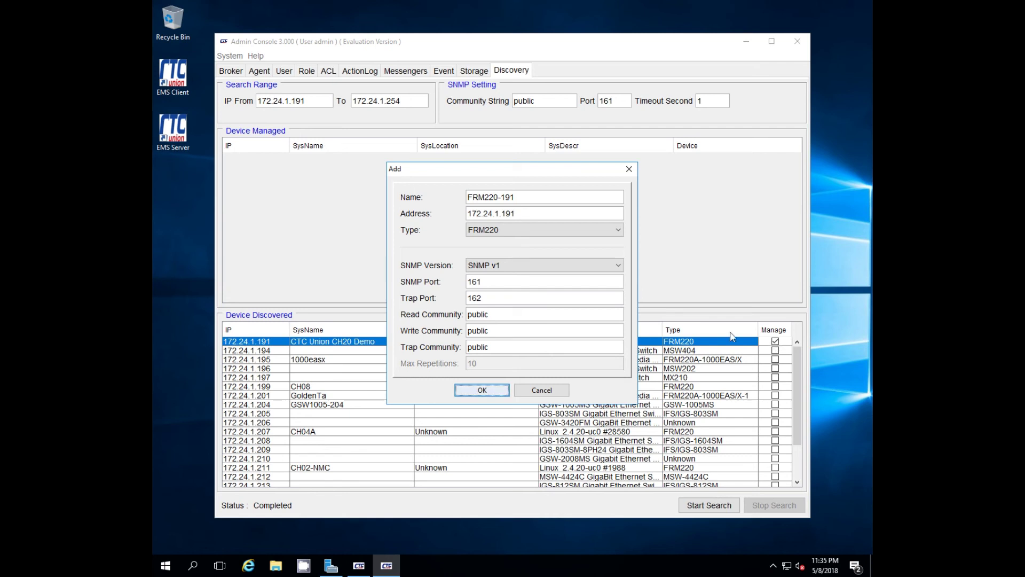
drag(512, 330, 472, 330)
text(rivate)
click(508, 267)
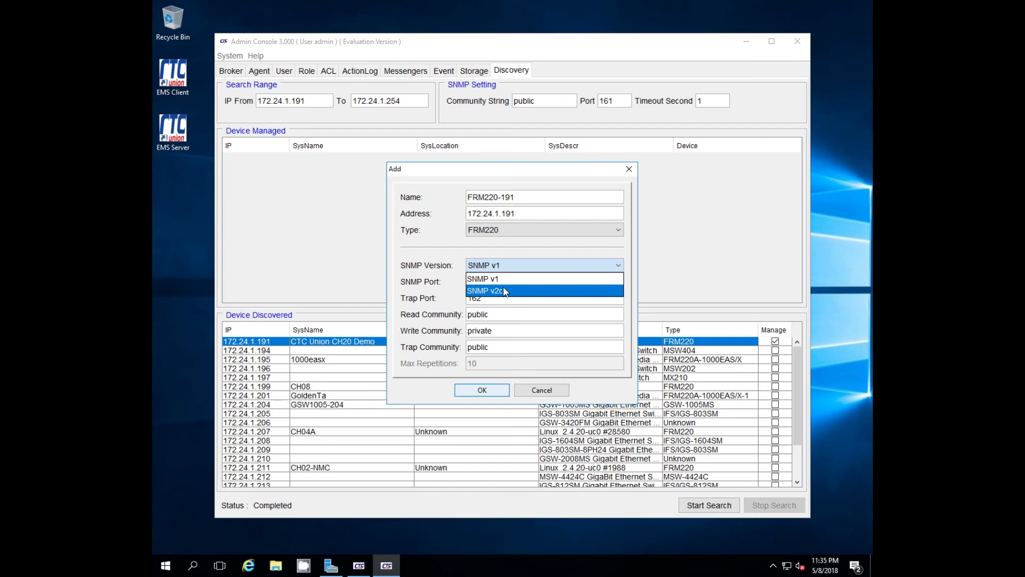
click(507, 290)
click(483, 389)
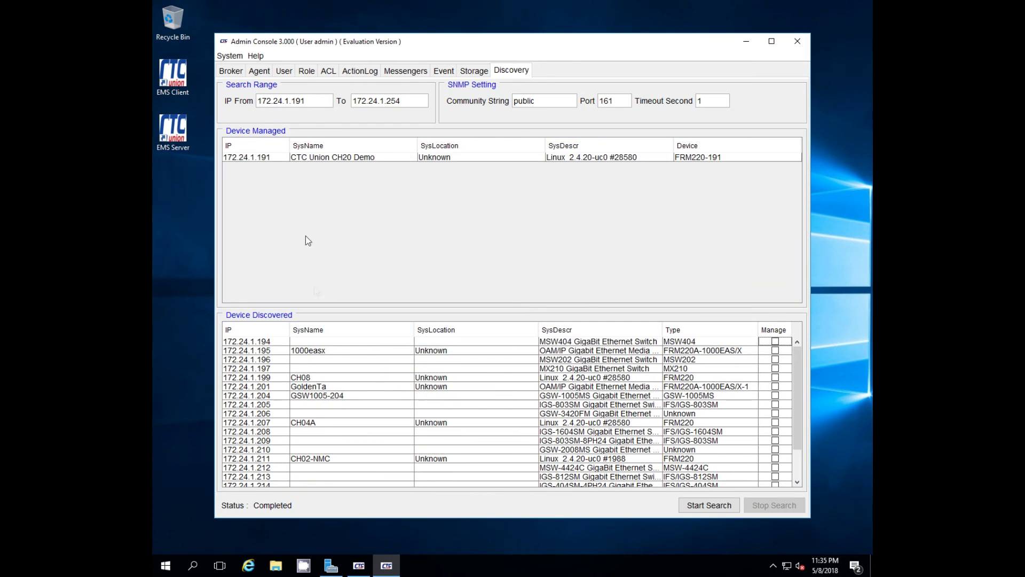
- Check the agent list, then enable Polling-1 polling for FRM220-191 on the Broker tab
click(259, 73)
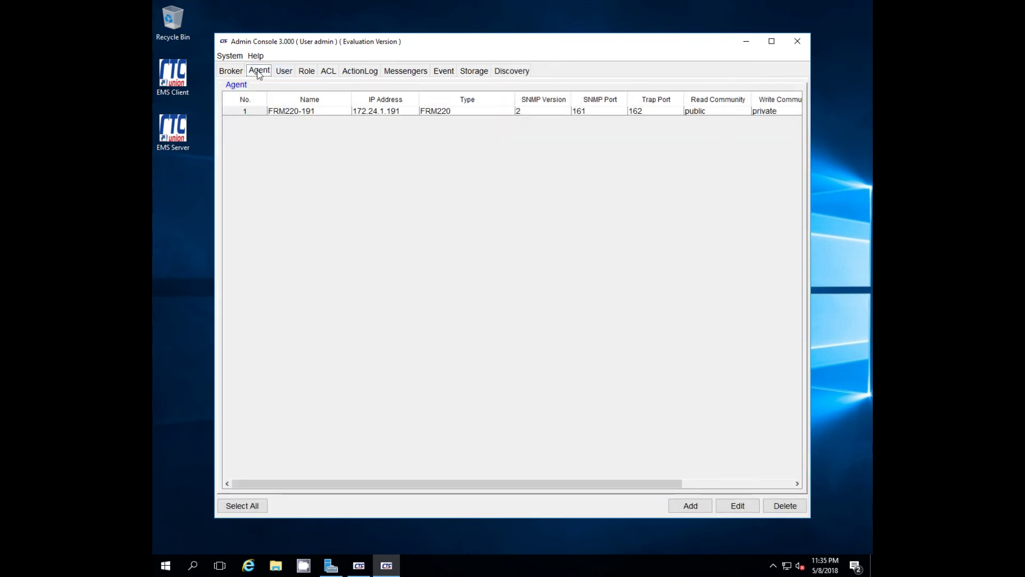
click(236, 73)
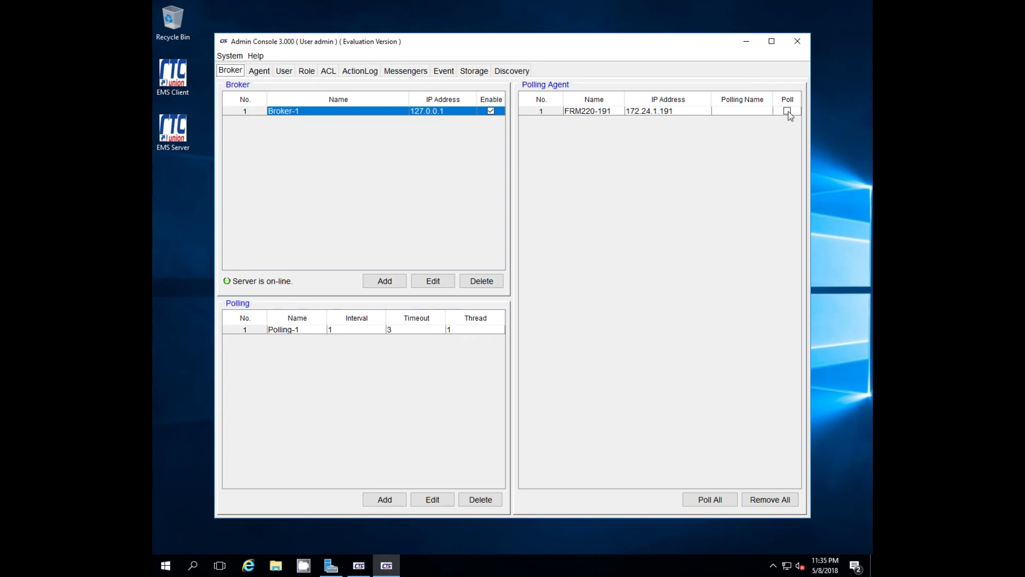
click(786, 111)
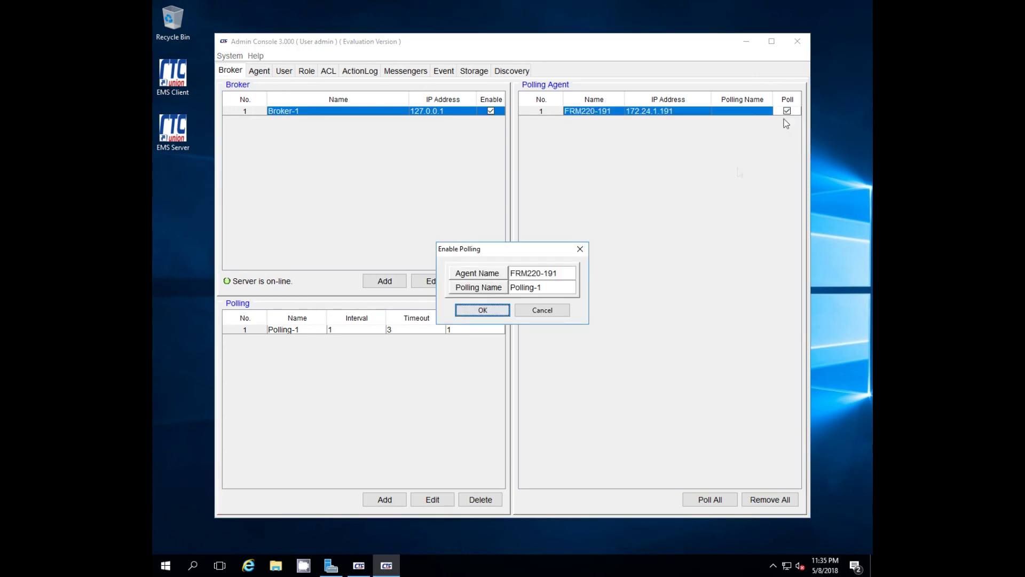
click(486, 311)
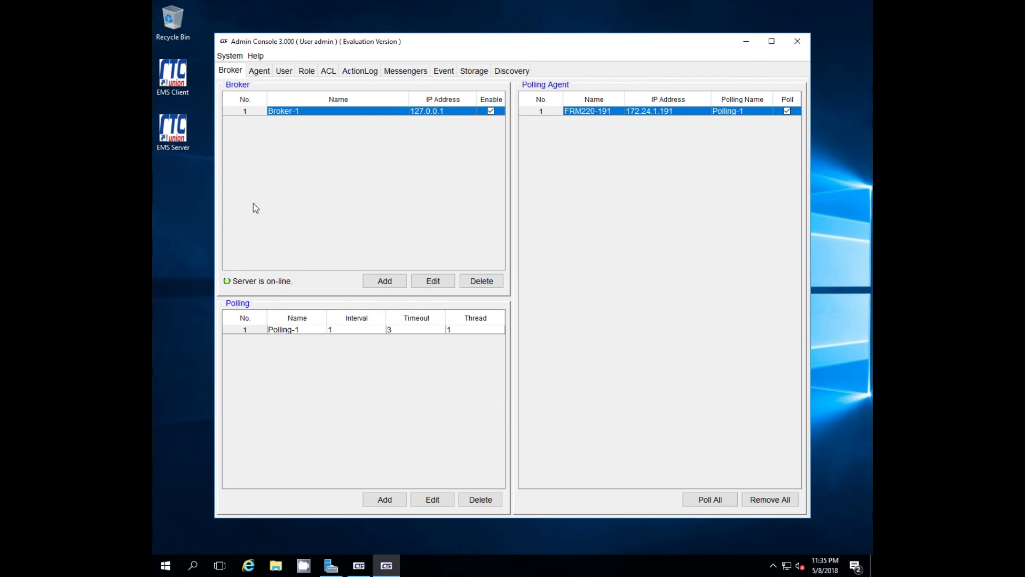
- Launch the Element Management Console and log in with the administrator password
double_click(174, 75)
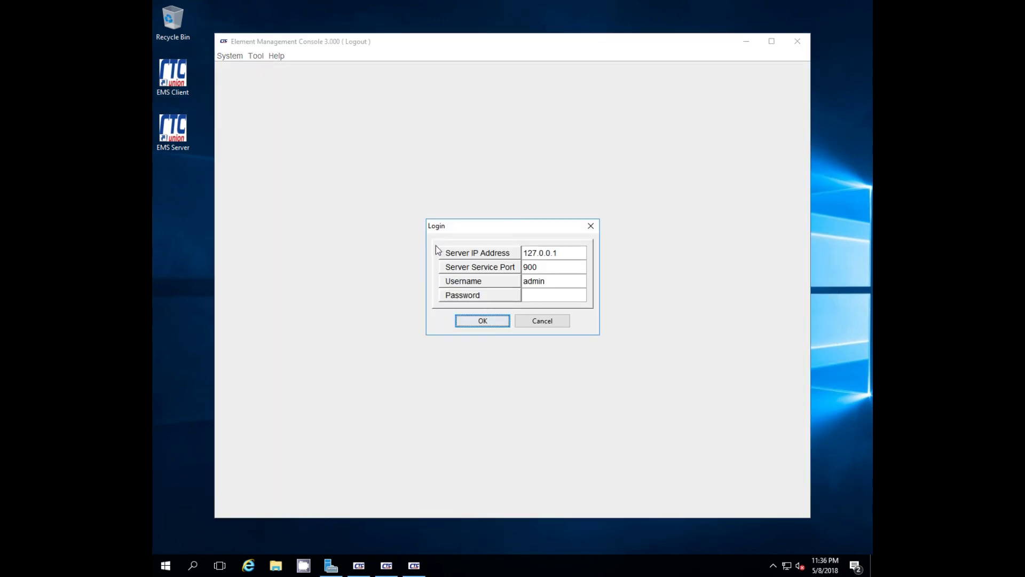
click(533, 293)
text(1234)
click(485, 322)
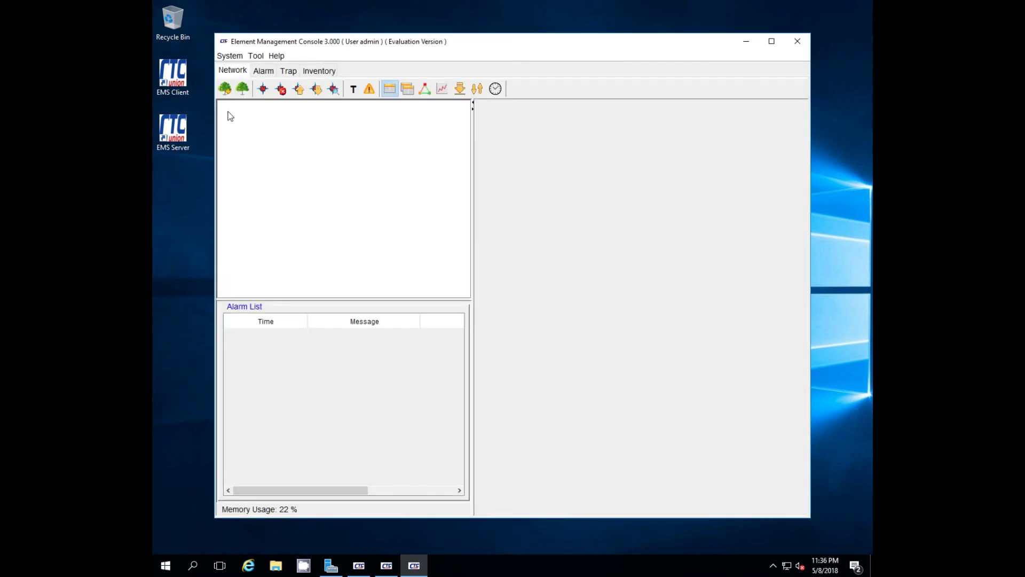
- Create a network tree named 'root', select it, and bring up the add-node form
click(227, 91)
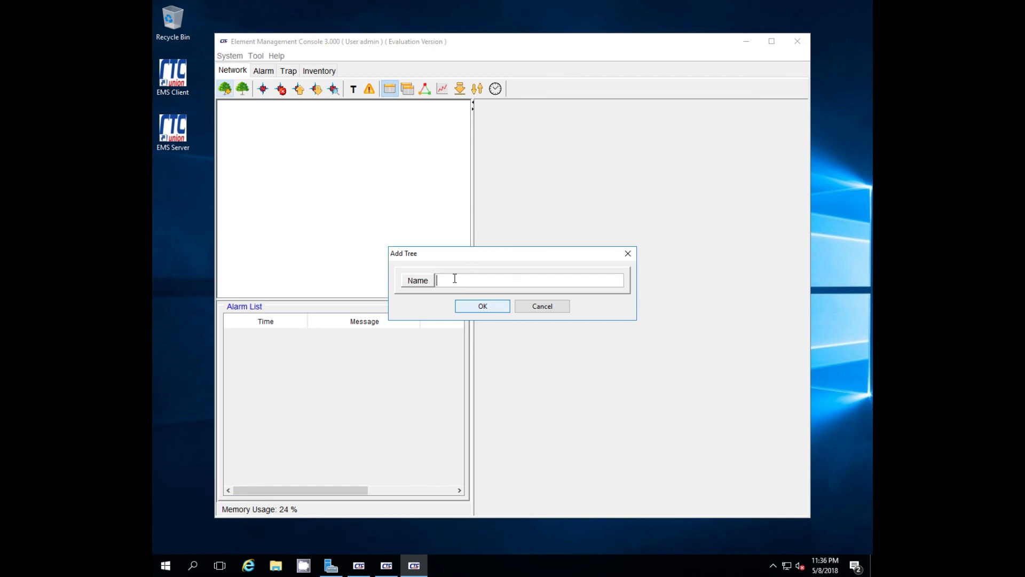
text(root)
click(485, 307)
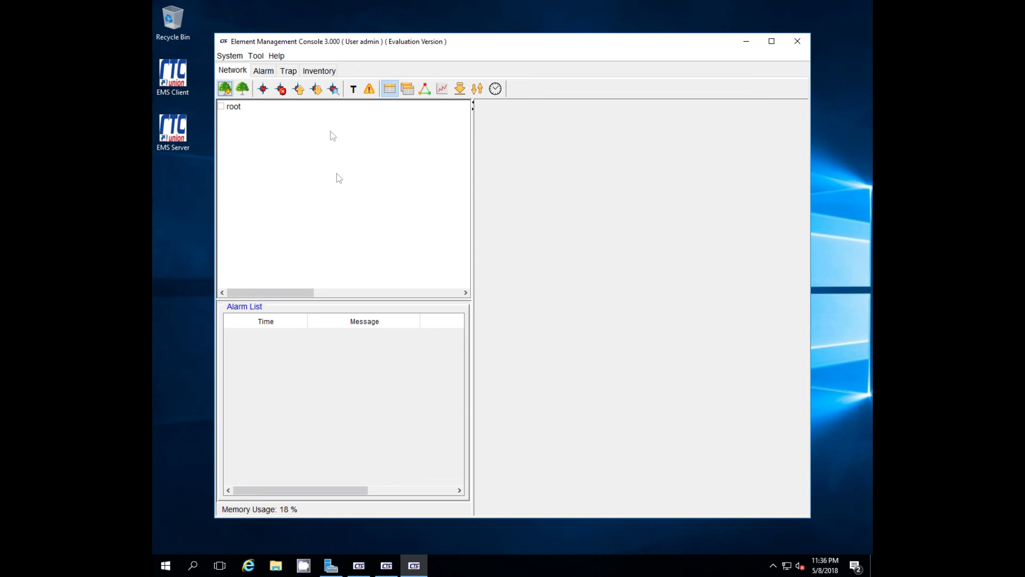
click(232, 107)
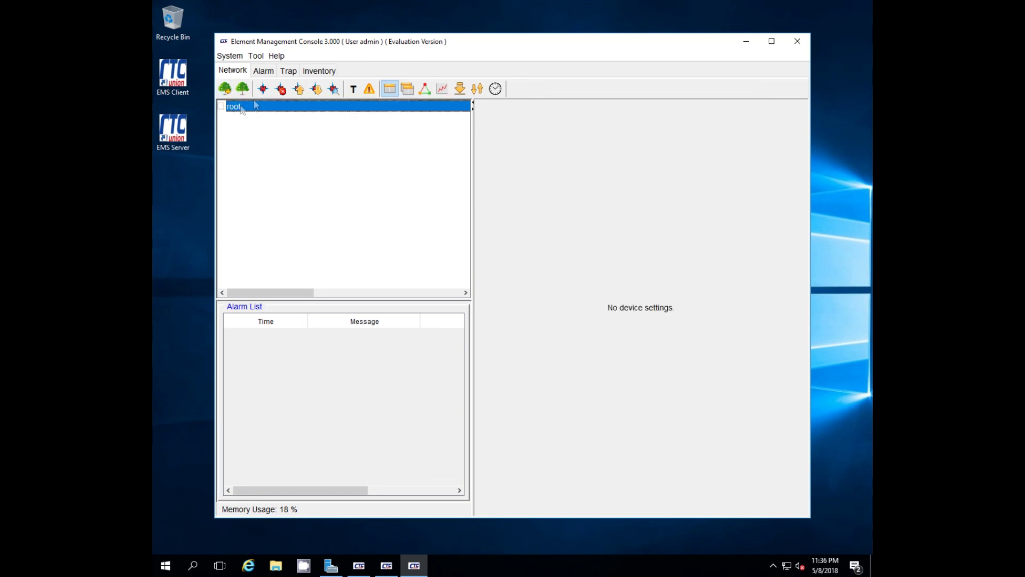
click(263, 89)
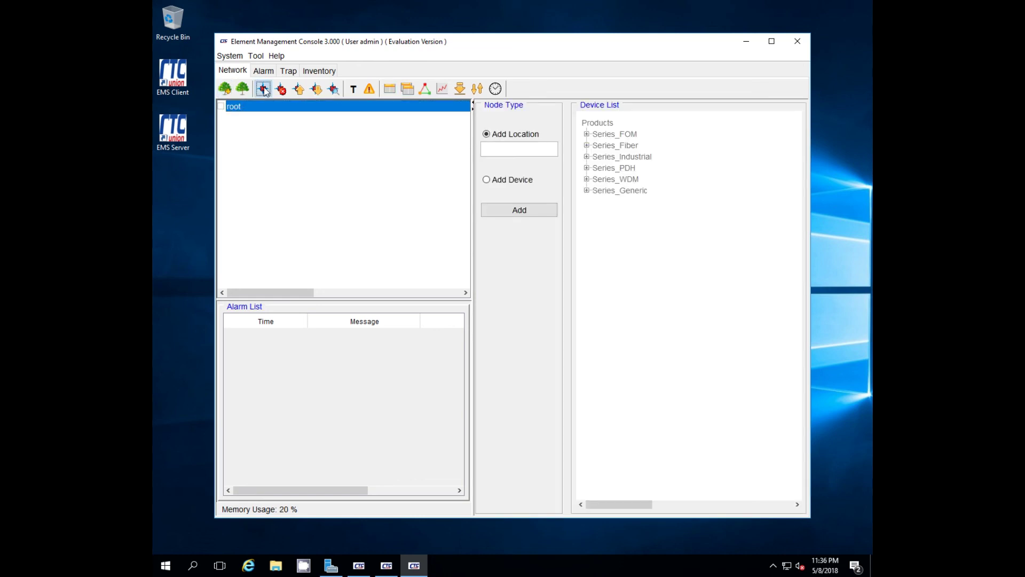
- Add FRM220-191 (172.24.1.191) from Series_Fiber > FRM220 under root, then return to Device View
click(486, 180)
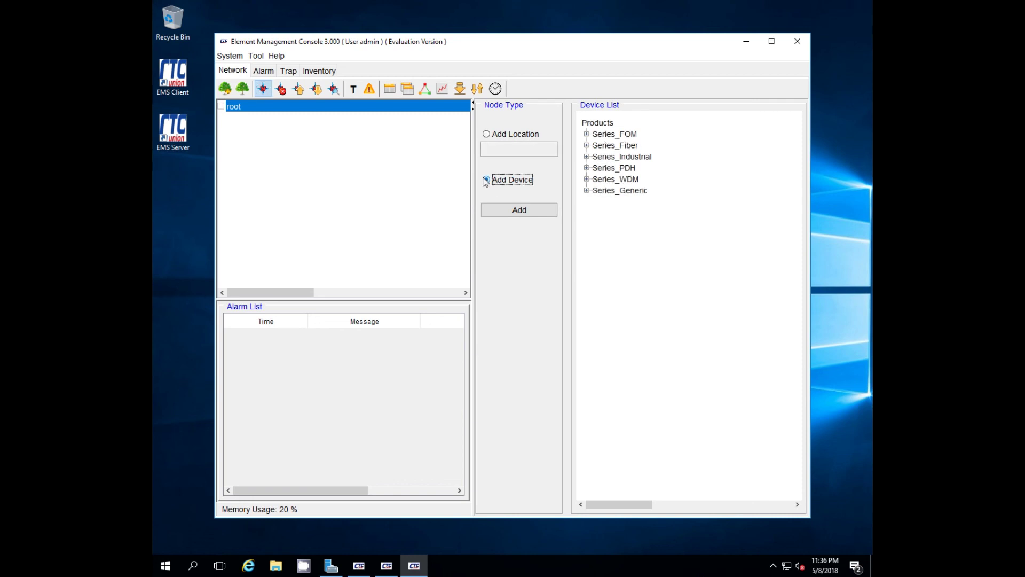
click(587, 146)
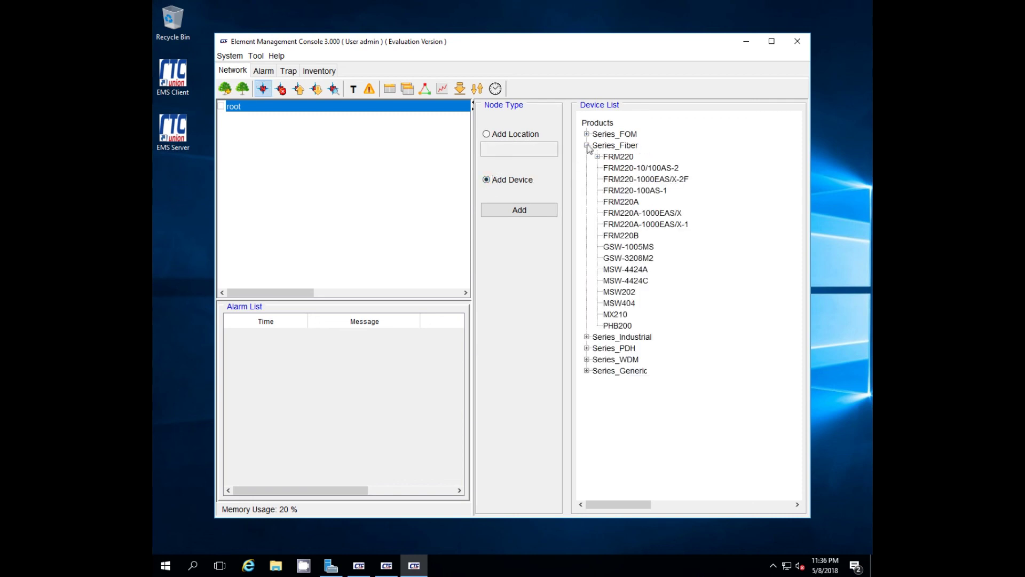
click(597, 157)
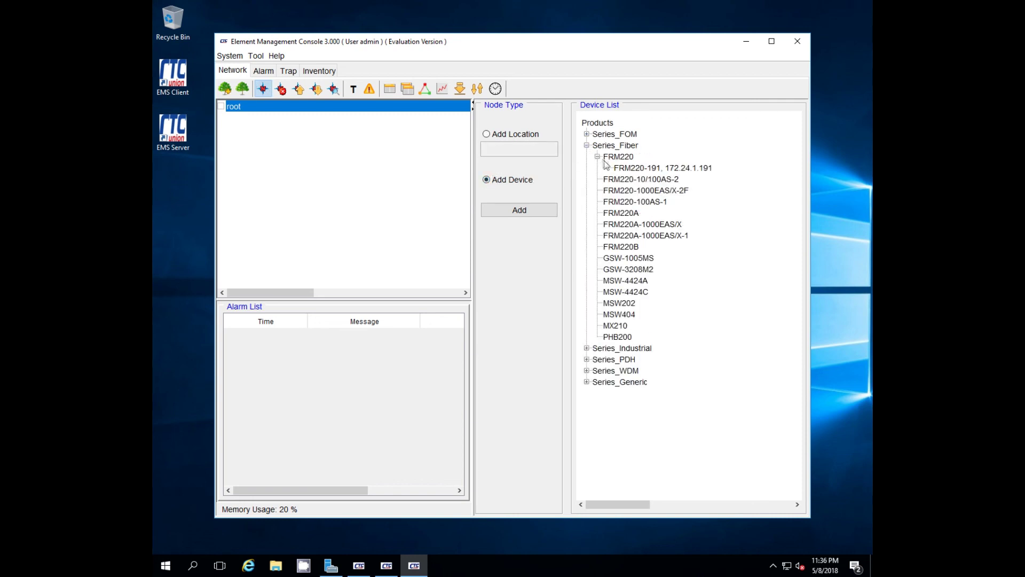
click(619, 168)
click(536, 212)
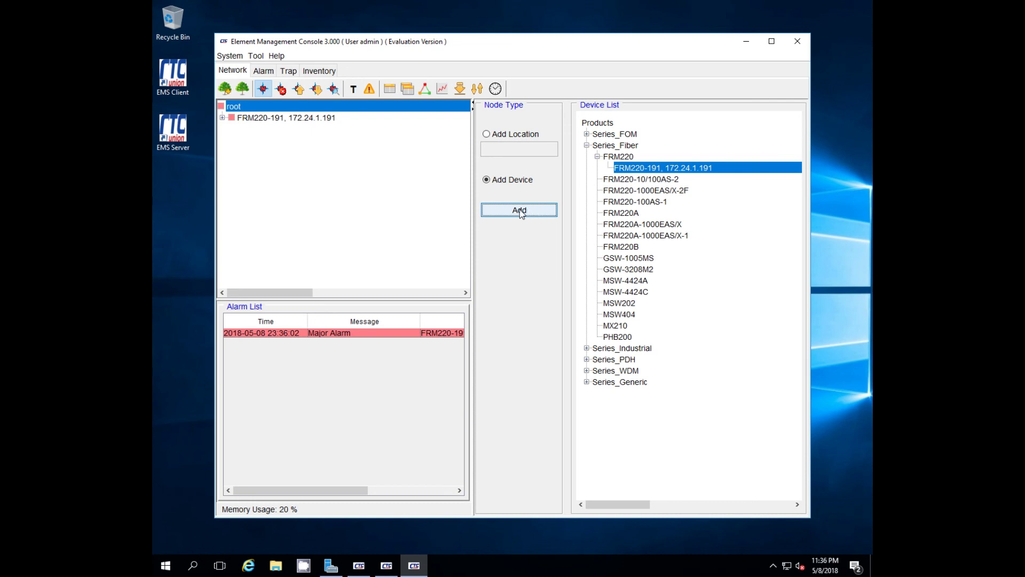
click(388, 90)
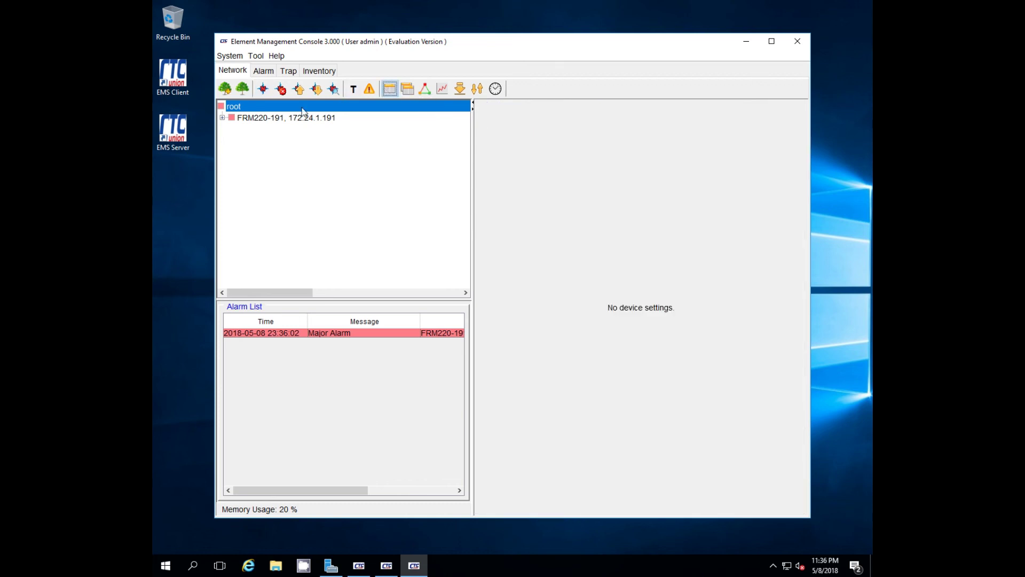
- Display FRM220-191's rack, widen the view, and open the Slot 2 10/100i card details
click(259, 118)
click(222, 118)
click(222, 118)
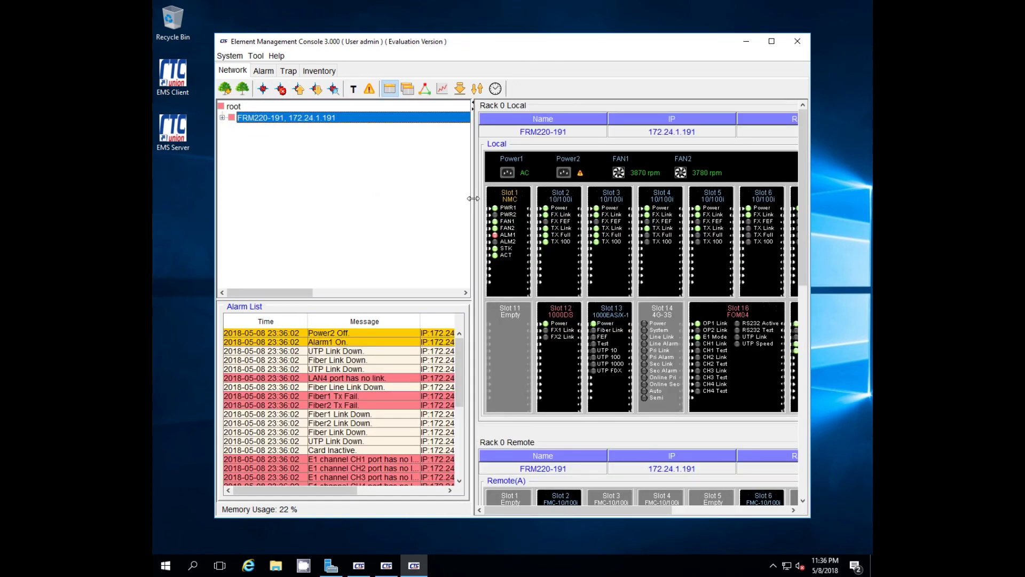
drag(450, 198, 407, 197)
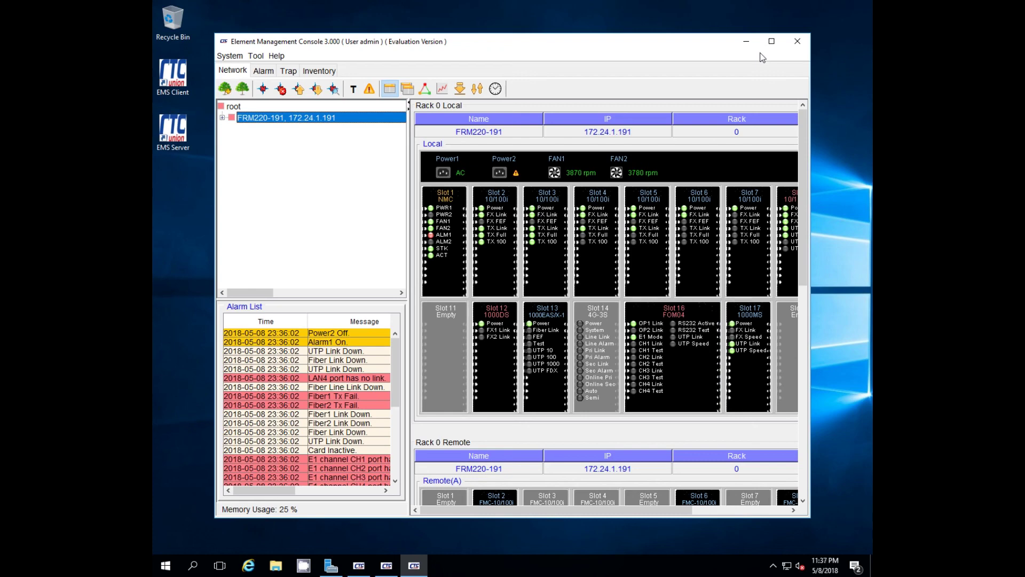
drag(510, 207, 524, 210)
double_click(489, 220)
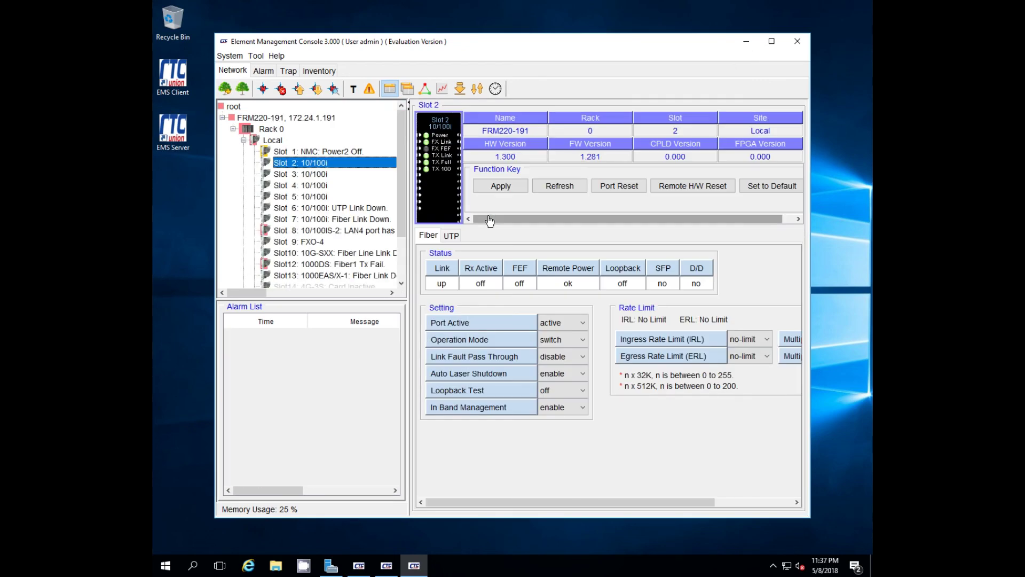